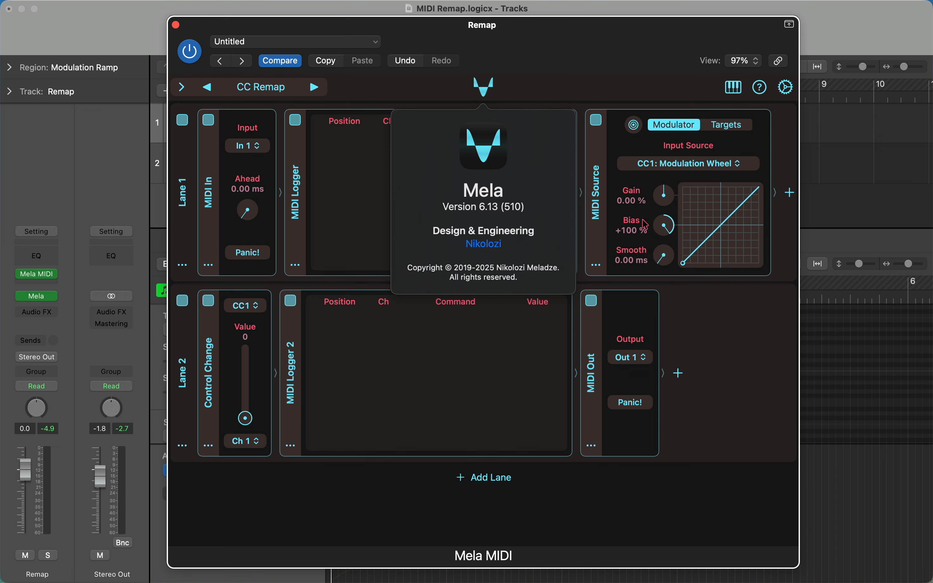
Close the Mela about box and plug-in window, and view the Mela MIDI plug-in on the Remap track
left_click(582, 89)
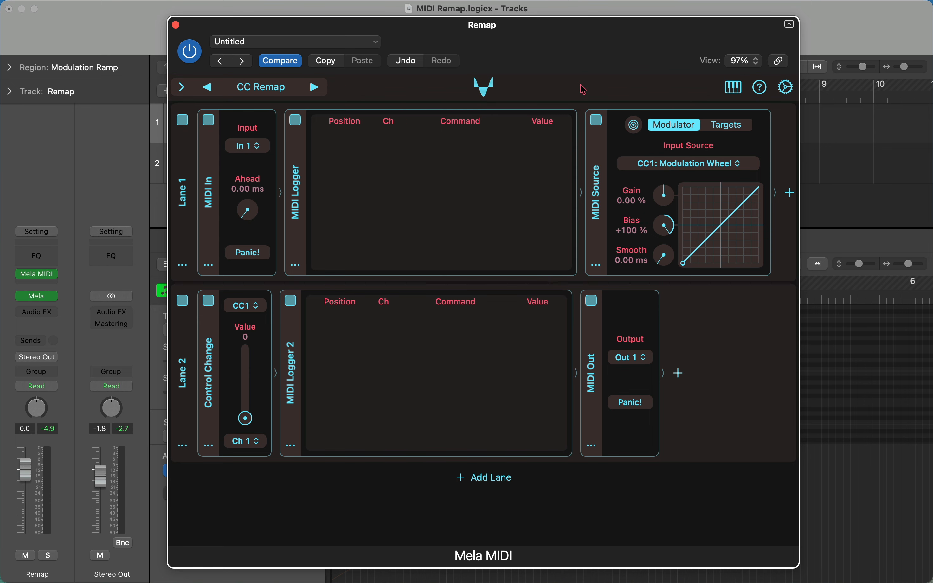
left_click(176, 25)
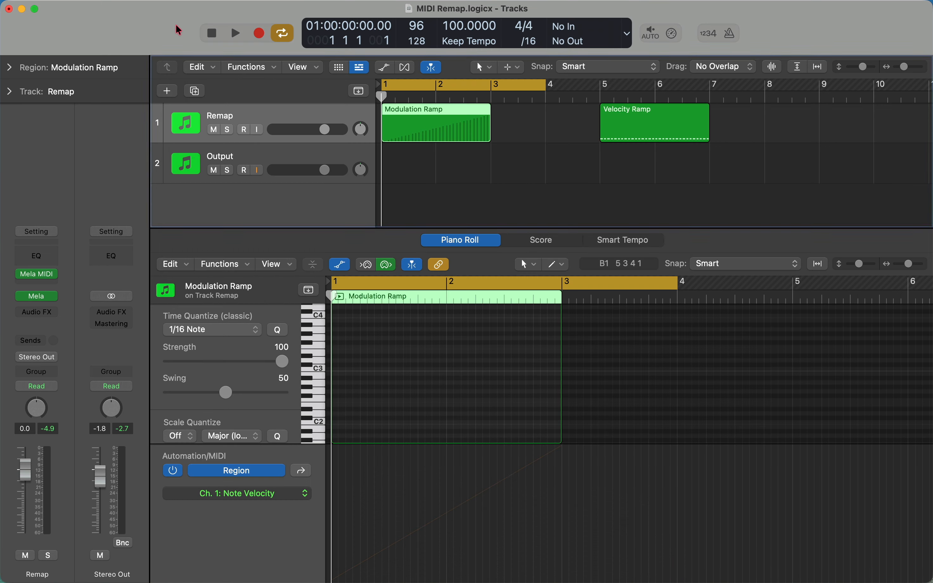
left_click(322, 160)
left_click(323, 119)
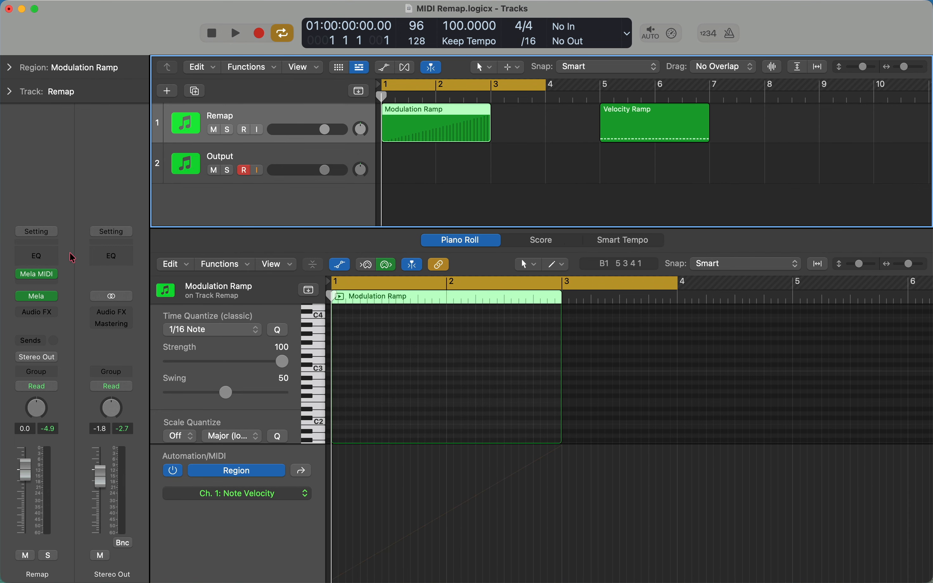
left_click(40, 276)
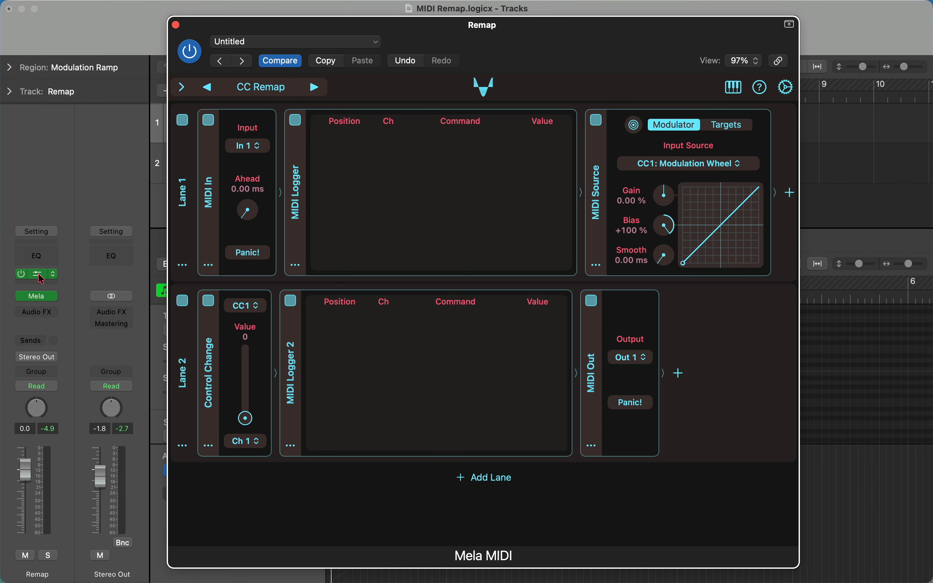
left_click(176, 25)
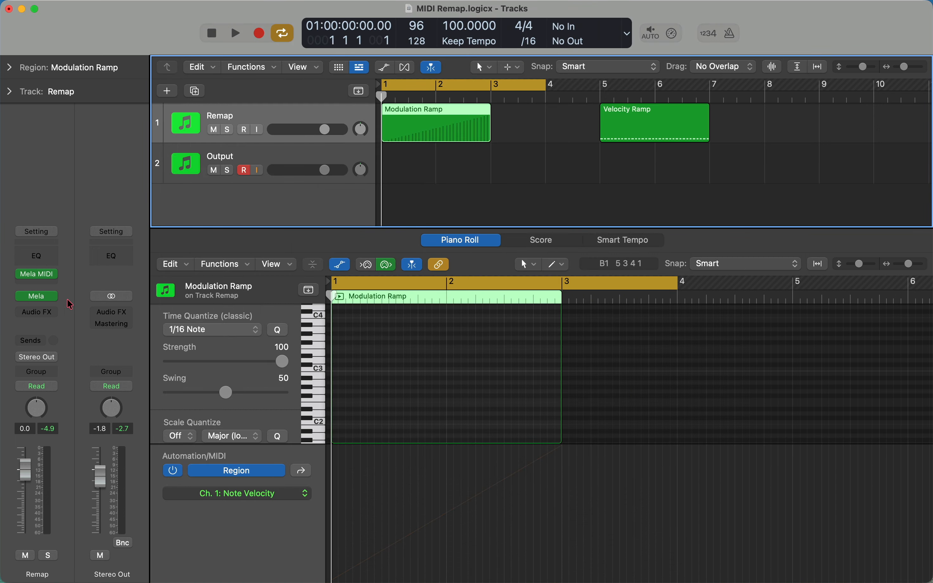
Set the Output track's Internal MIDI In to the instrument input of 1 Remap - Mela
mouse_move(41, 299)
left_click(274, 156)
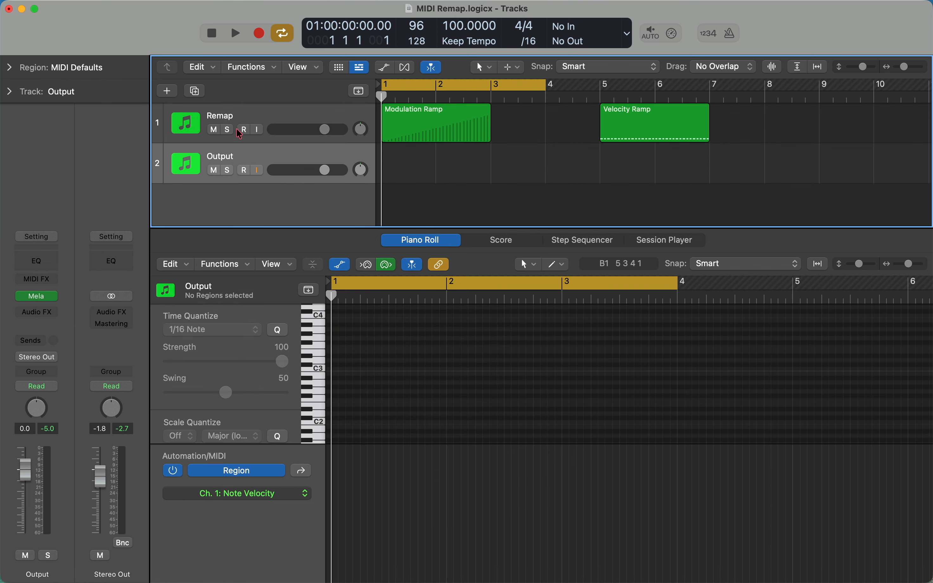
left_click(237, 118)
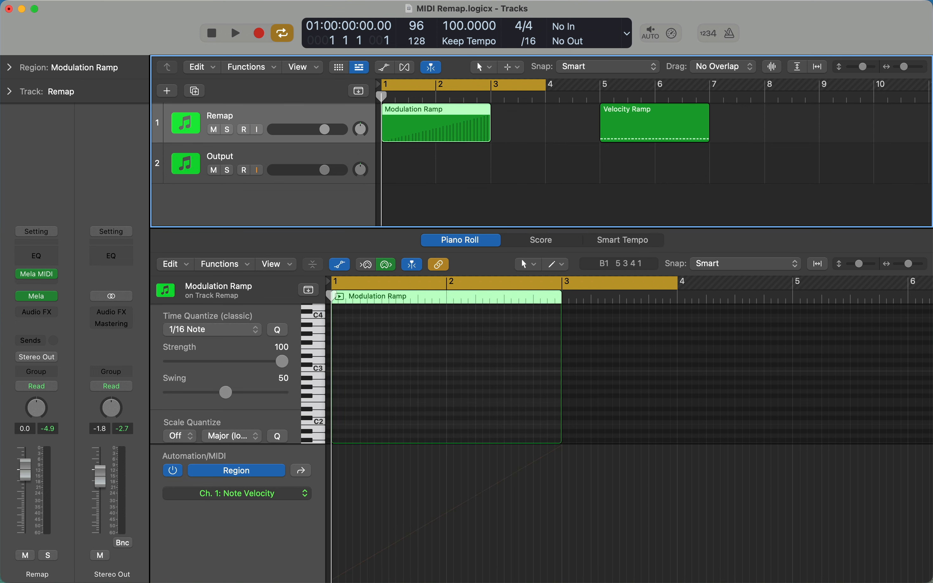
left_click(245, 151)
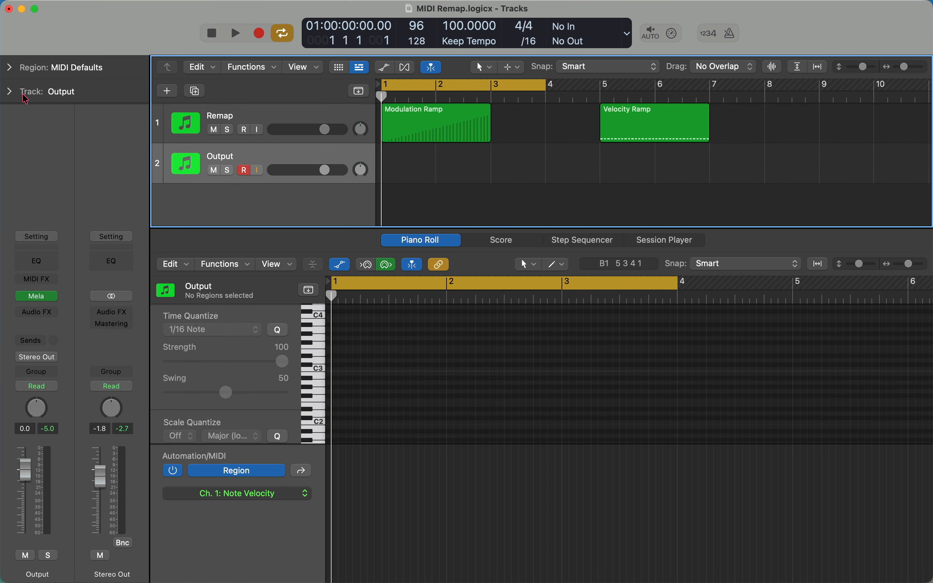
left_click(9, 92)
left_click(70, 176)
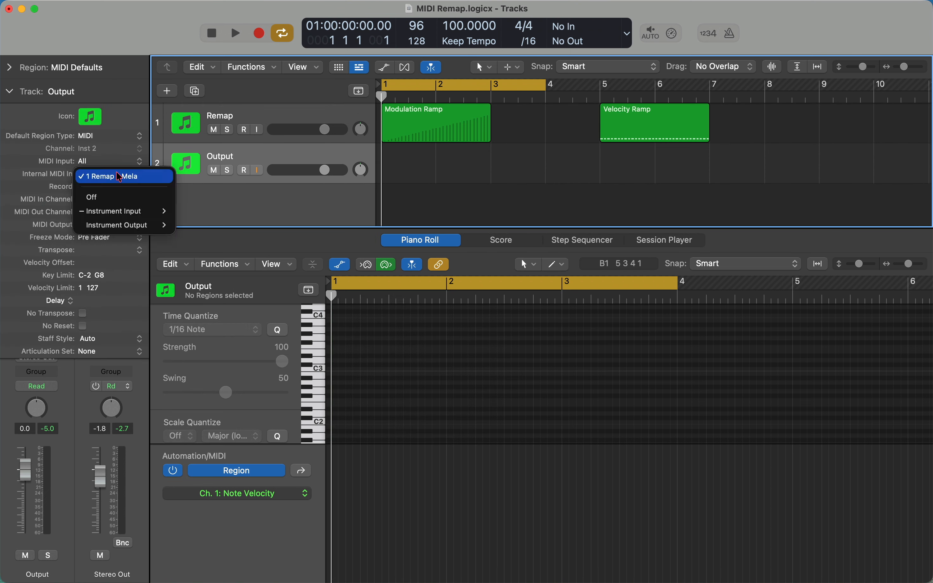
mouse_move(114, 216)
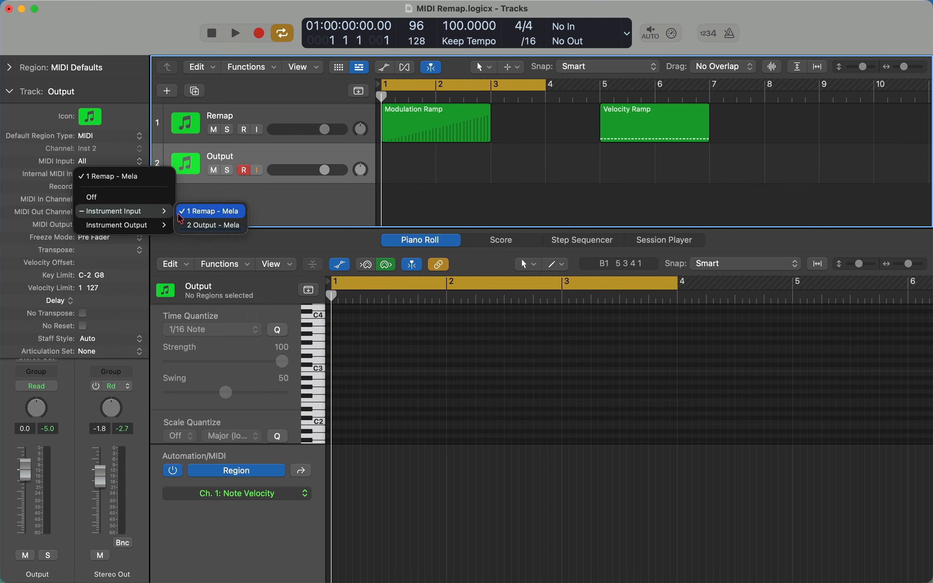
left_click(231, 212)
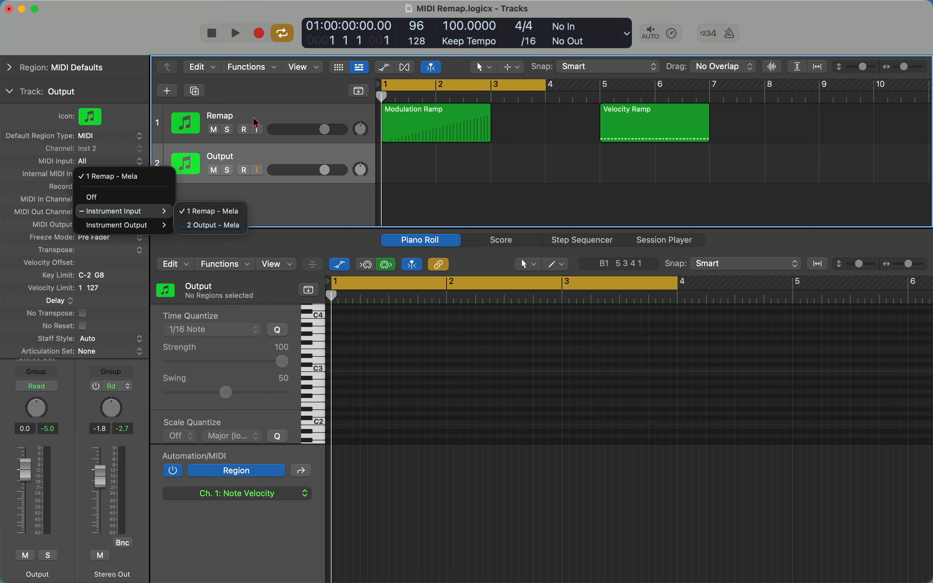
left_click(220, 121)
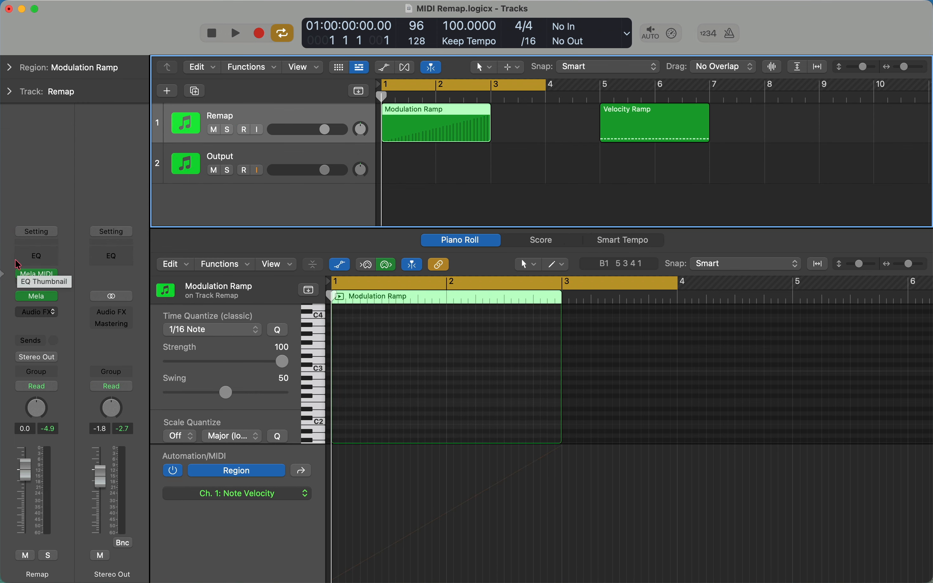
left_click(247, 159)
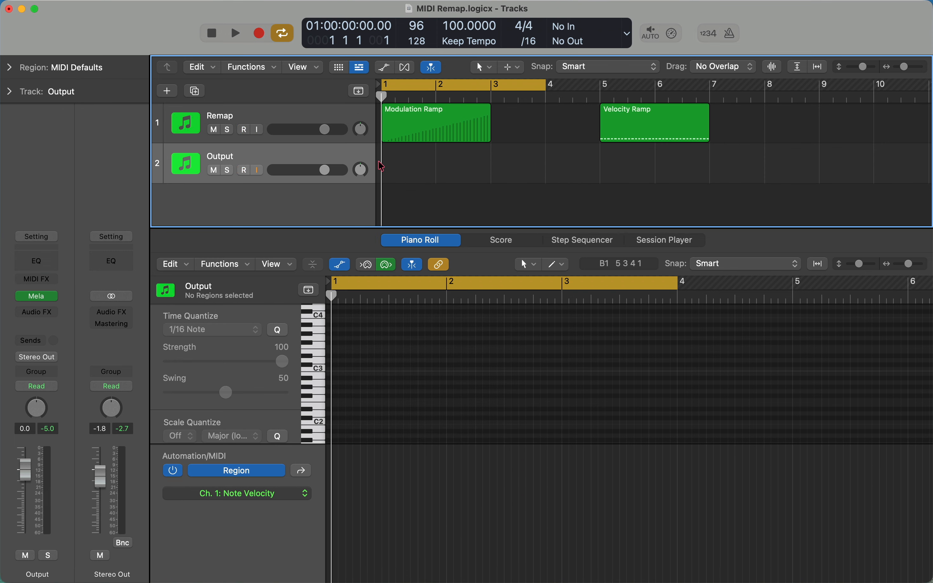
Open the Modulation Ramp region in the Piano Roll and display its Modulation data in the automation area
left_click(430, 126)
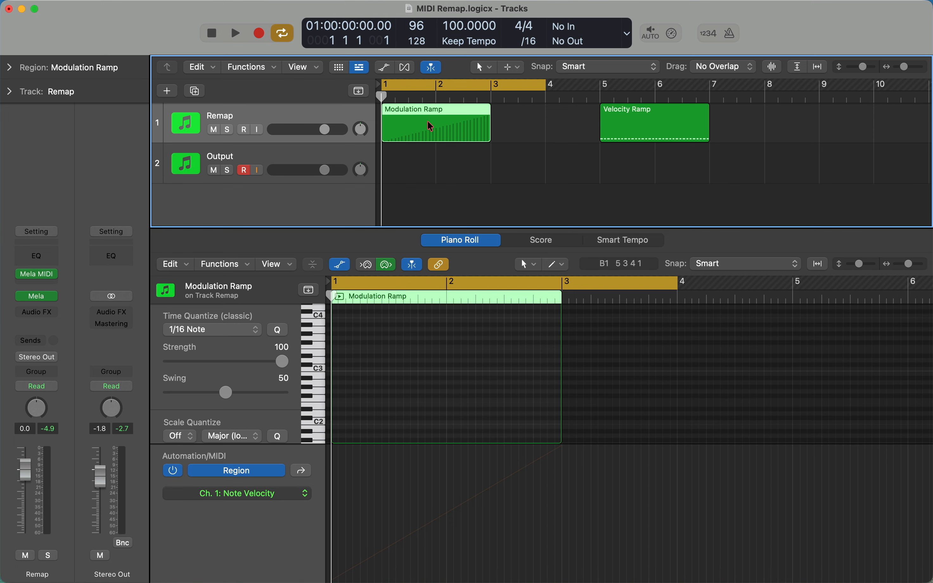
double_click(459, 113)
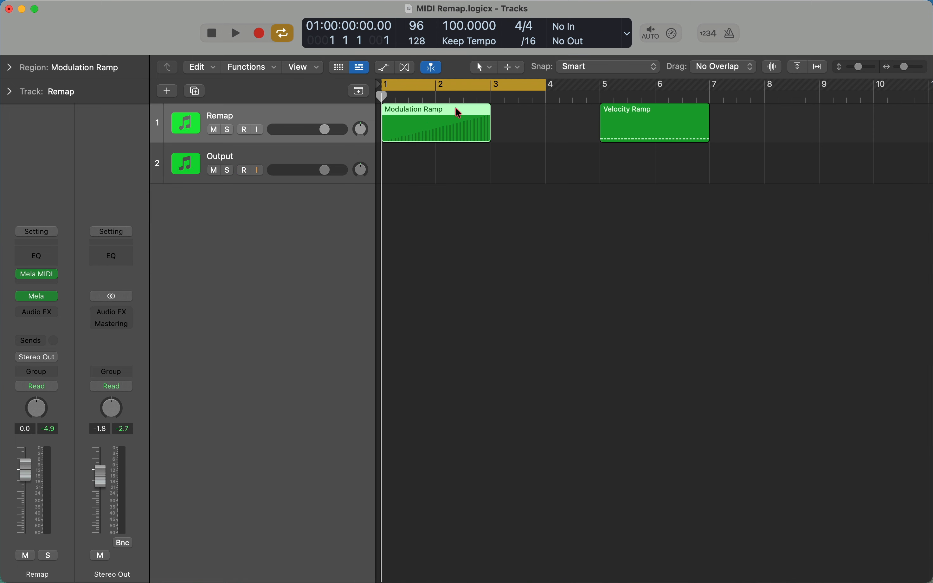
double_click(458, 113)
left_click(215, 493)
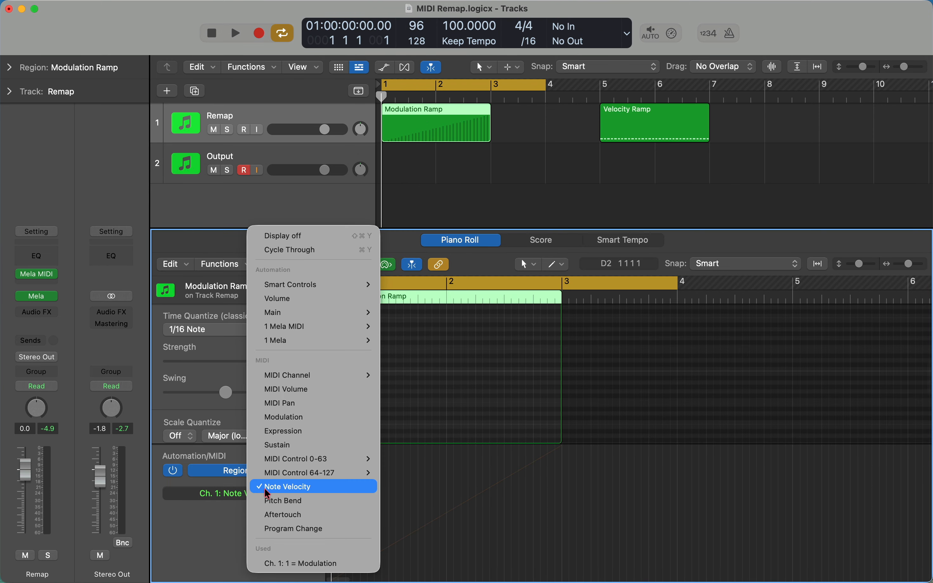
left_click(317, 417)
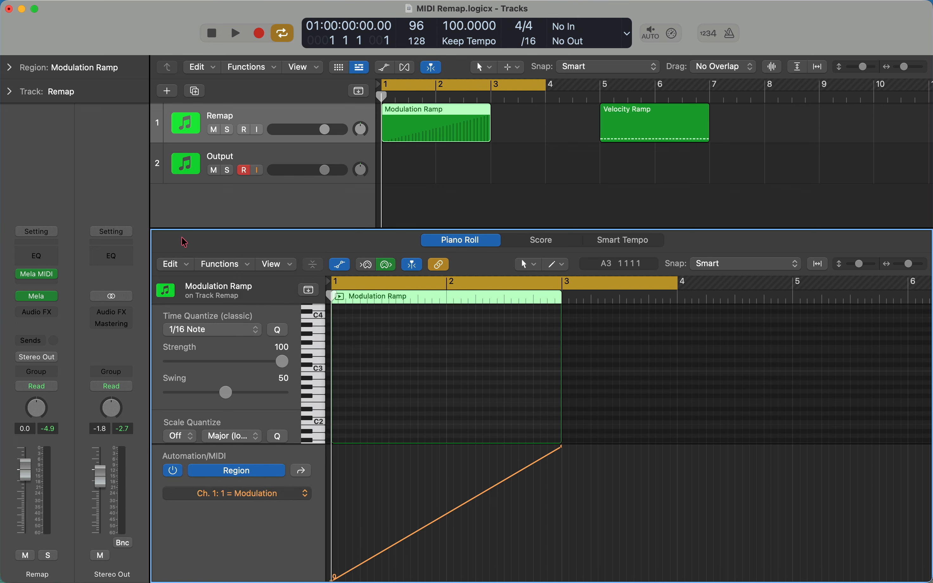
Open the Remap track's Mela MIDI plug-in and disable the MIDI Source module in Lane 1
left_click(40, 270)
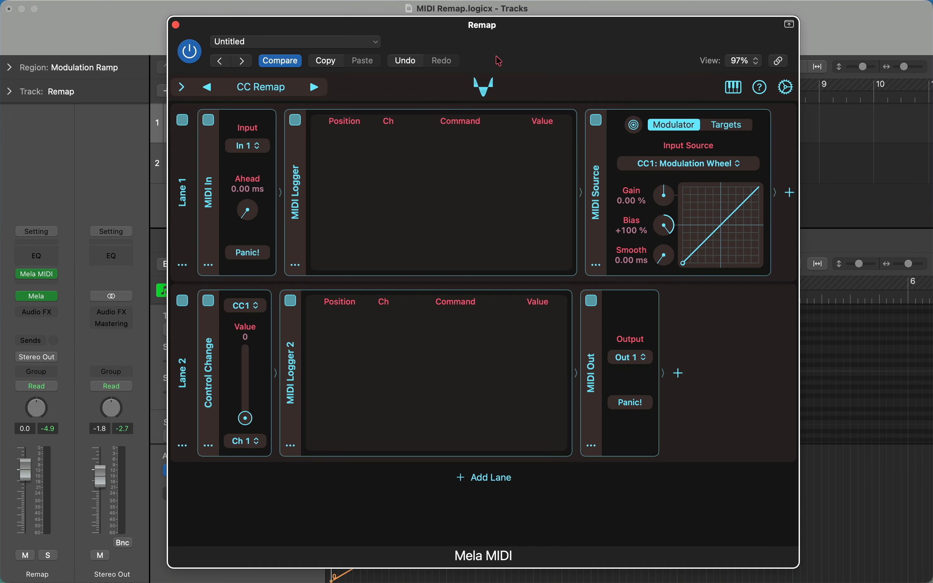
left_click_drag(511, 46, 512, 46)
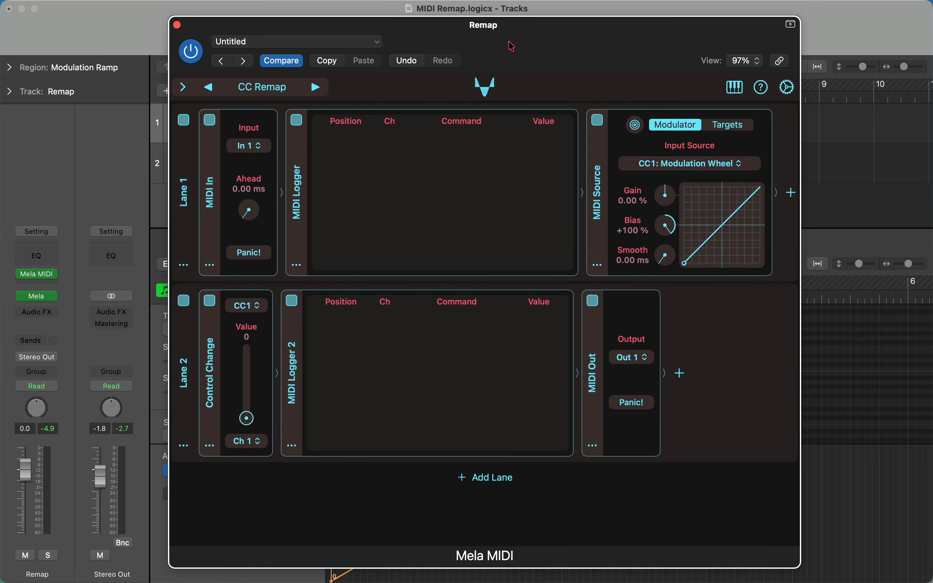
left_click(600, 123)
Play the Modulation Ramp region, stop playback and review the messages recorded in Lane 1's MIDI Logger
left_click_drag(612, 62, 667, 320)
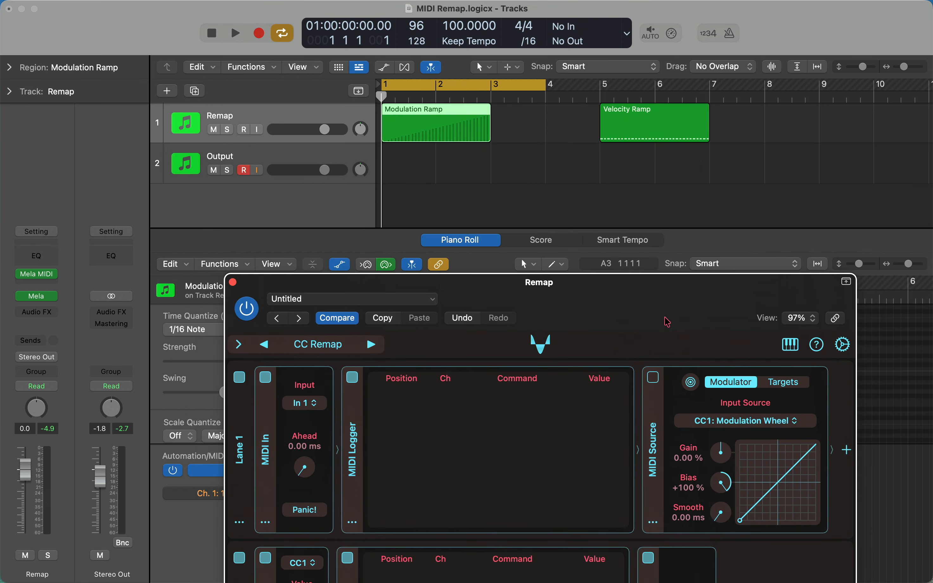
left_click(496, 210)
key("space")
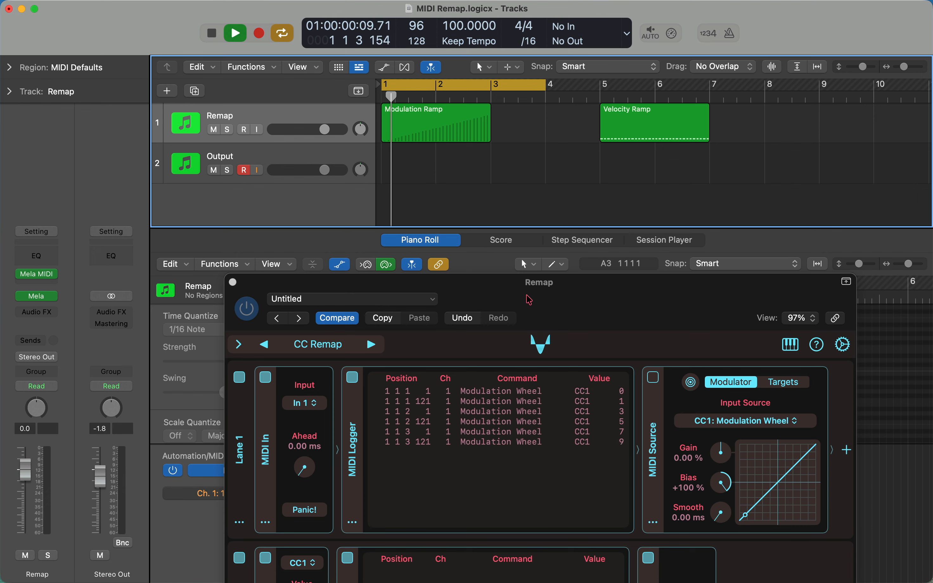
left_click_drag(522, 278, 488, 42)
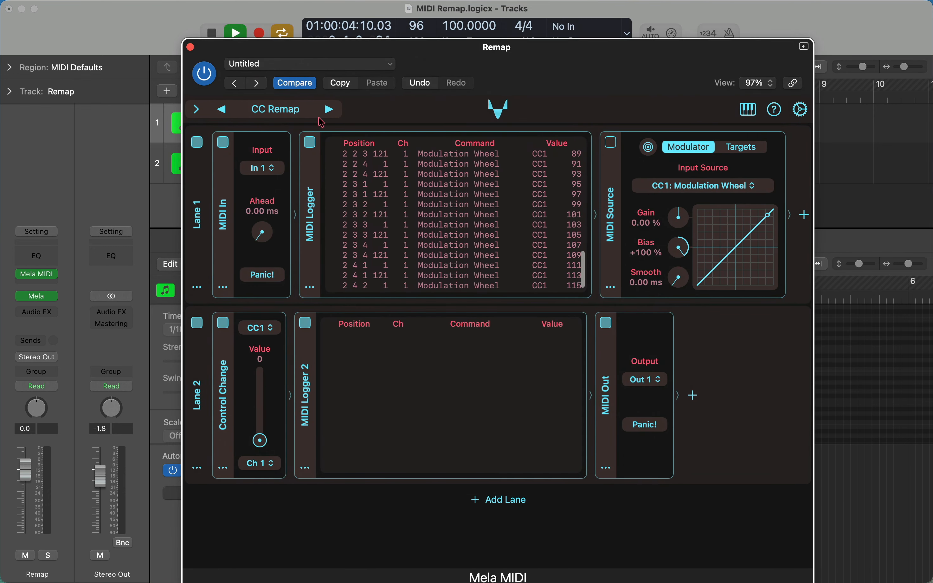
left_click(212, 39)
scroll(463, 189, "up", 10)
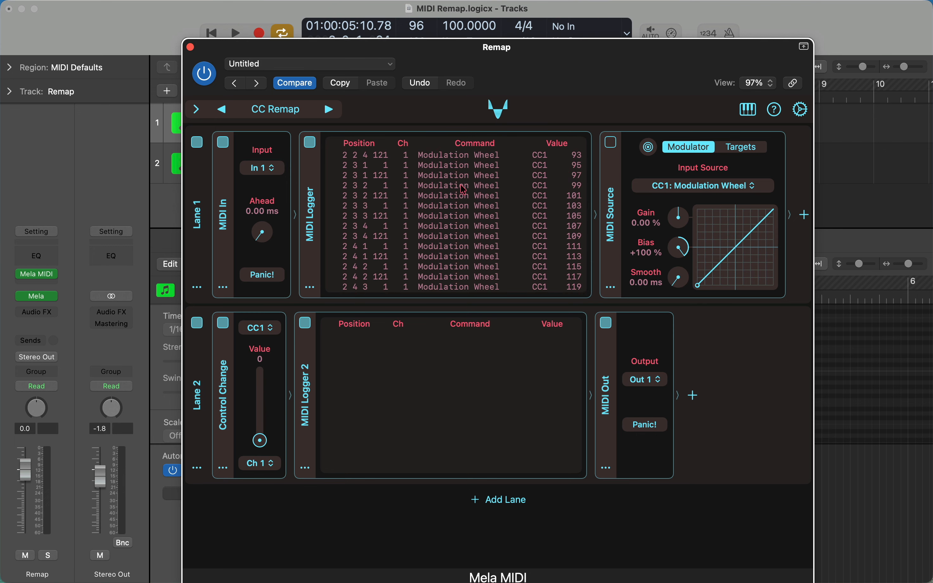
scroll(559, 272, "down", 6)
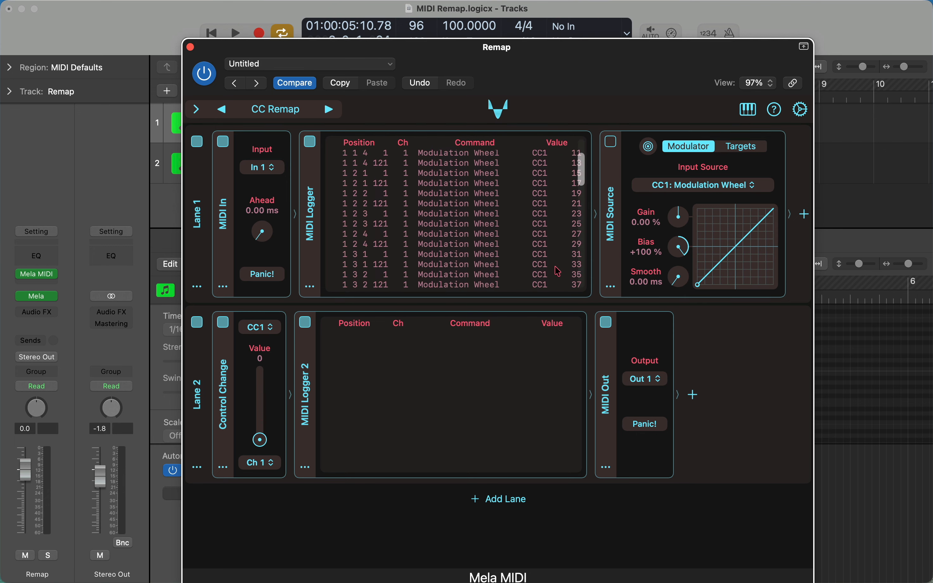
scroll(559, 272, "down", 10)
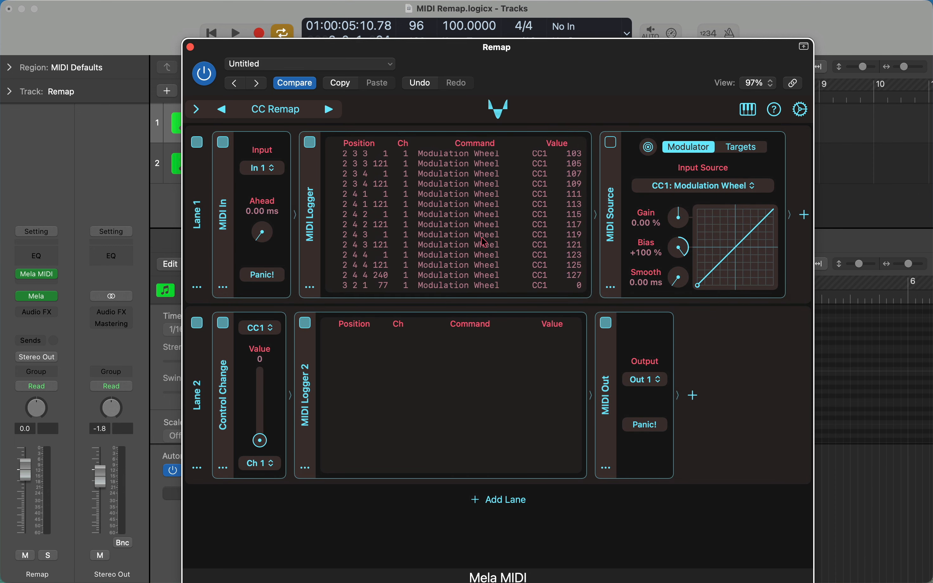
Re-enable the MIDI Source module and check its modulation targets before returning to the modulator settings
left_click(613, 141)
left_click(747, 147)
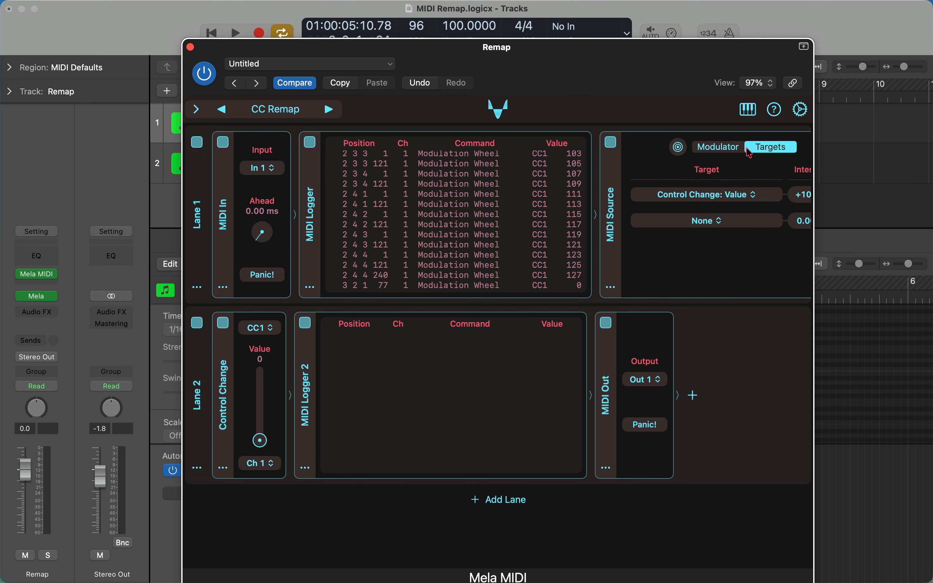
scroll(724, 185, "right", 5)
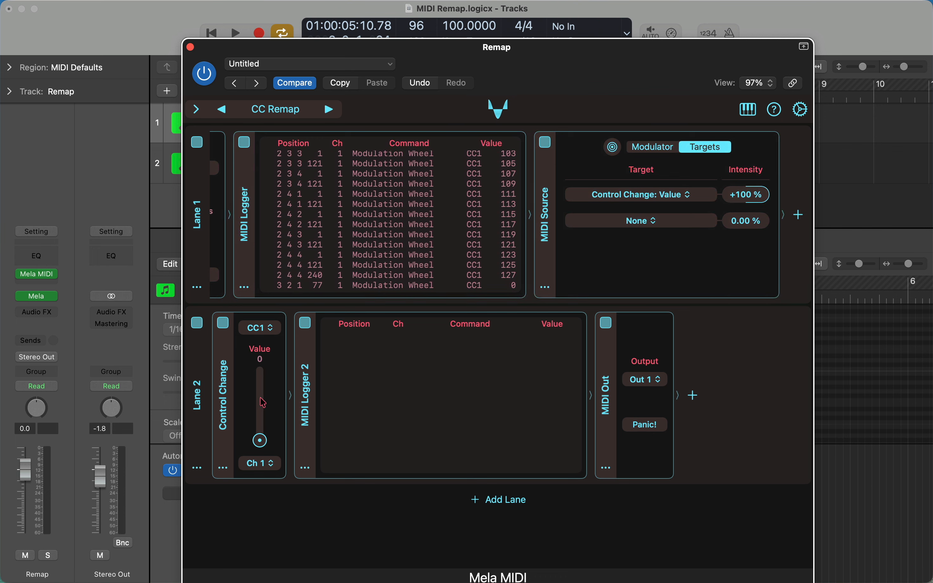
left_click(666, 150)
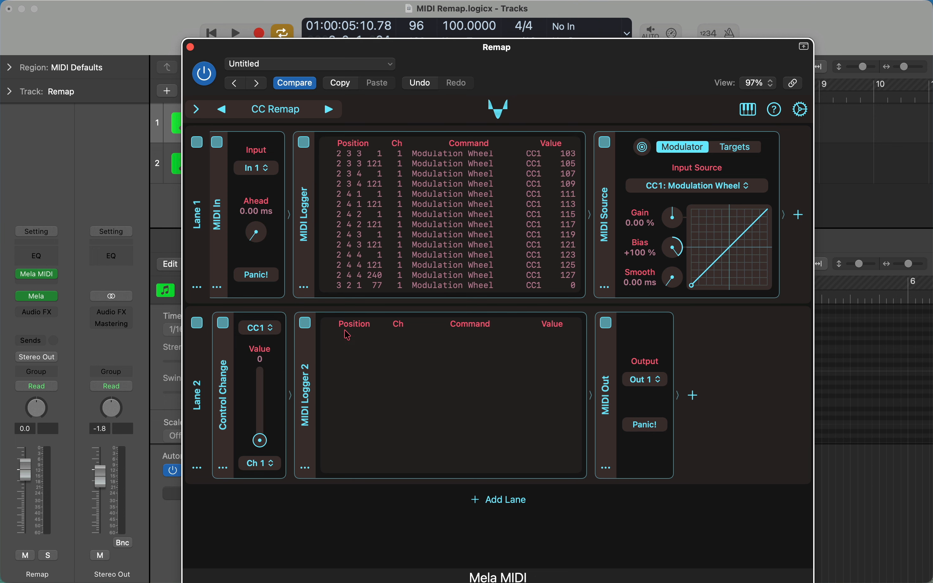
Clear all messages from the MIDI Logger in Lane 1
left_click_drag(507, 65, 486, 320)
right_click(463, 502)
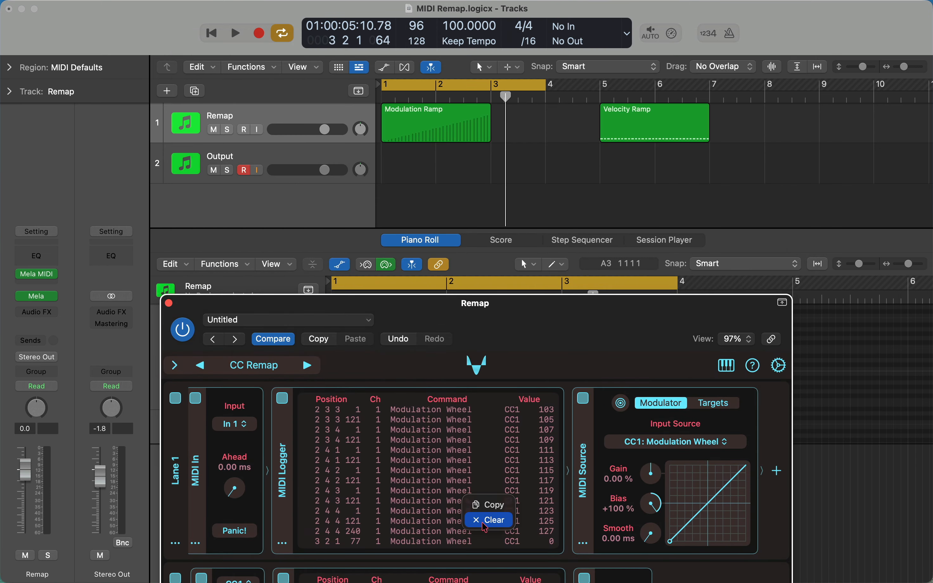
left_click(484, 523)
Play the project from bar 1 to compare the messages in both lanes' MIDI Loggers, and stop playback
left_click(382, 102)
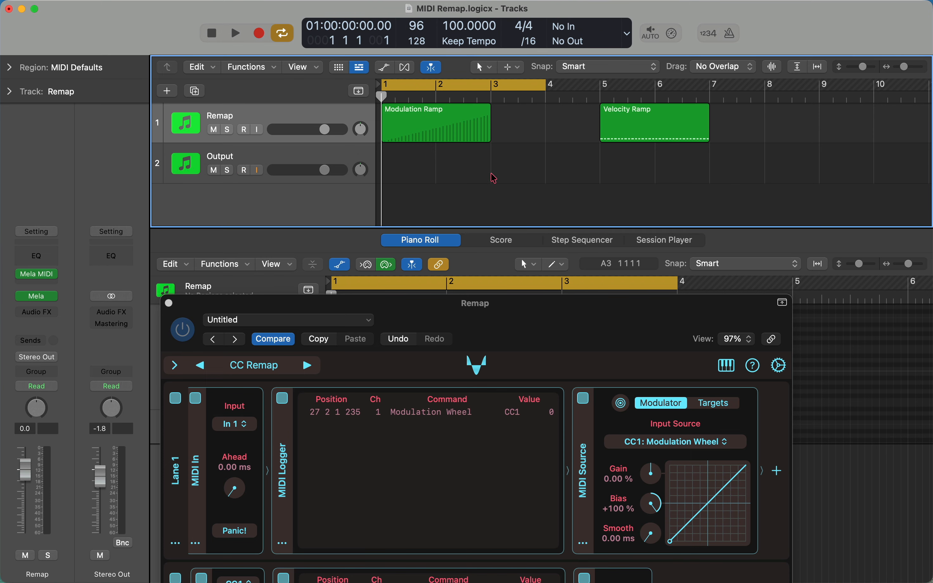
key("space")
left_click_drag(515, 320, 538, 62)
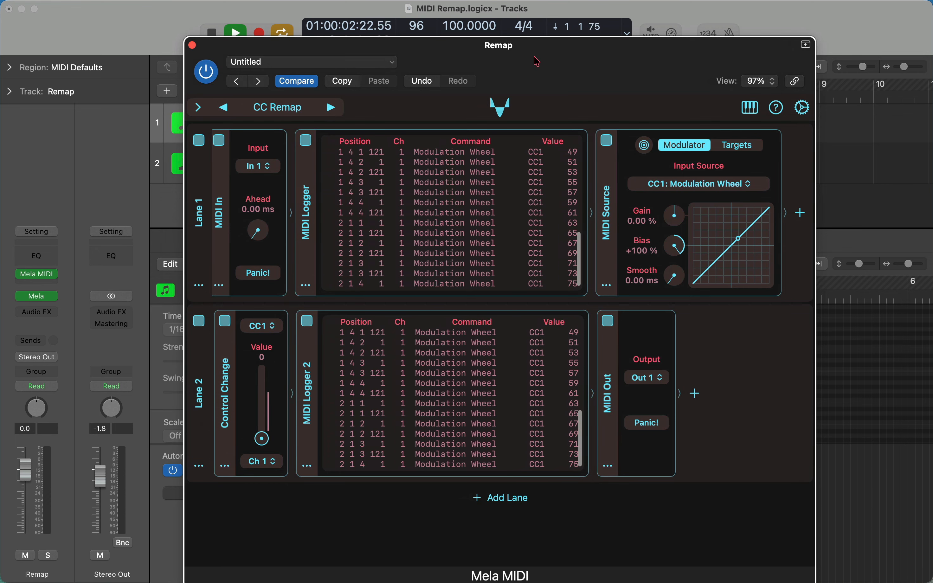
left_click(241, 31)
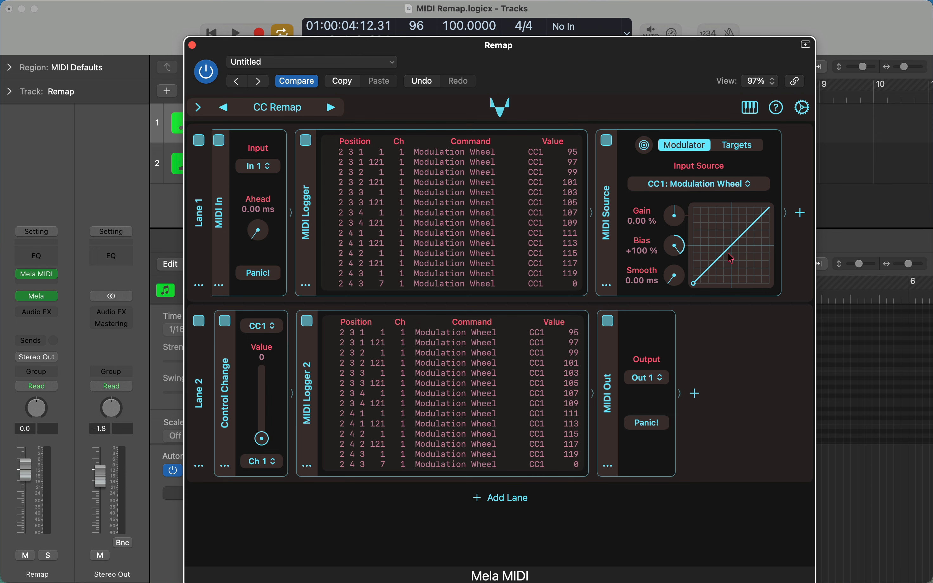
Bend the MIDI Source response curve to a gain of about −67.8 % and play the project
left_click_drag(736, 267, 723, 240)
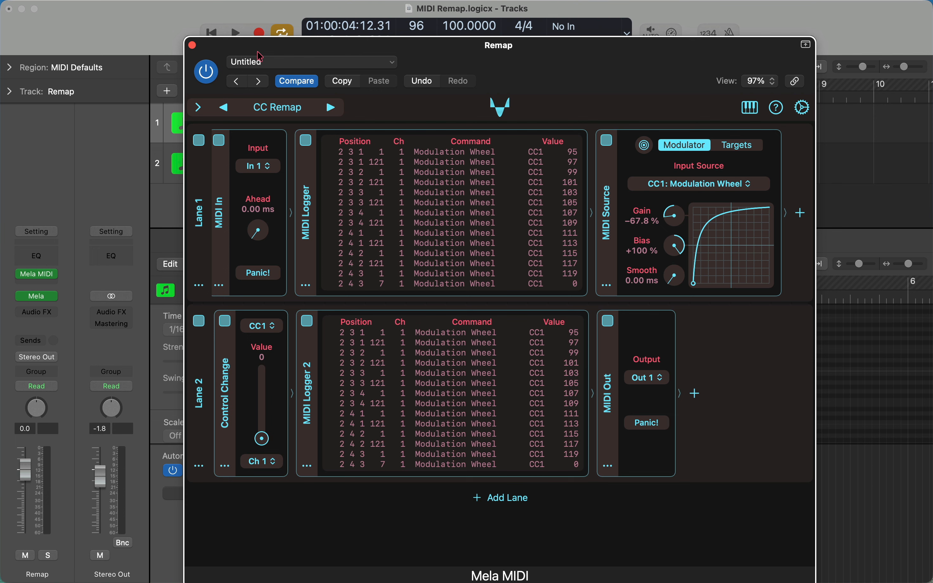
left_click(236, 32)
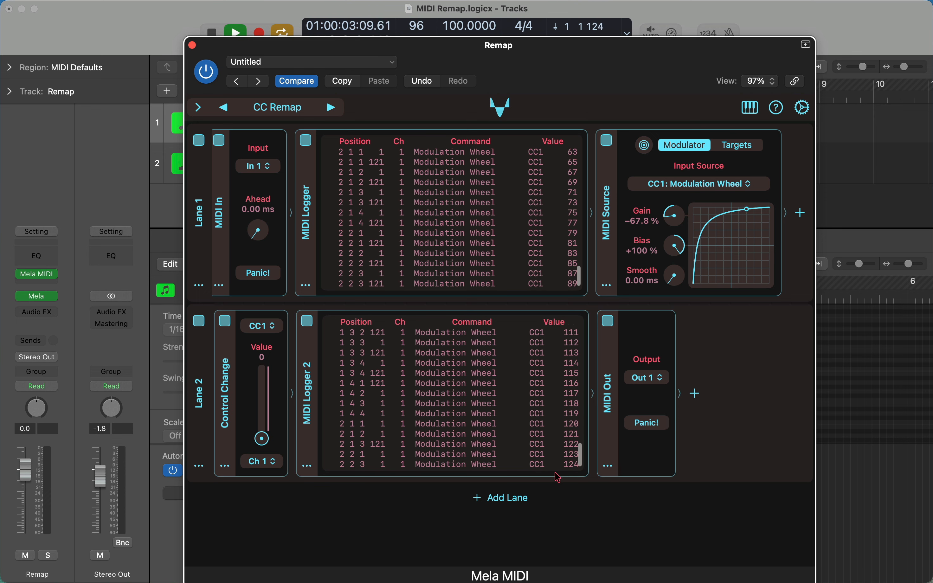
left_click(888, 194)
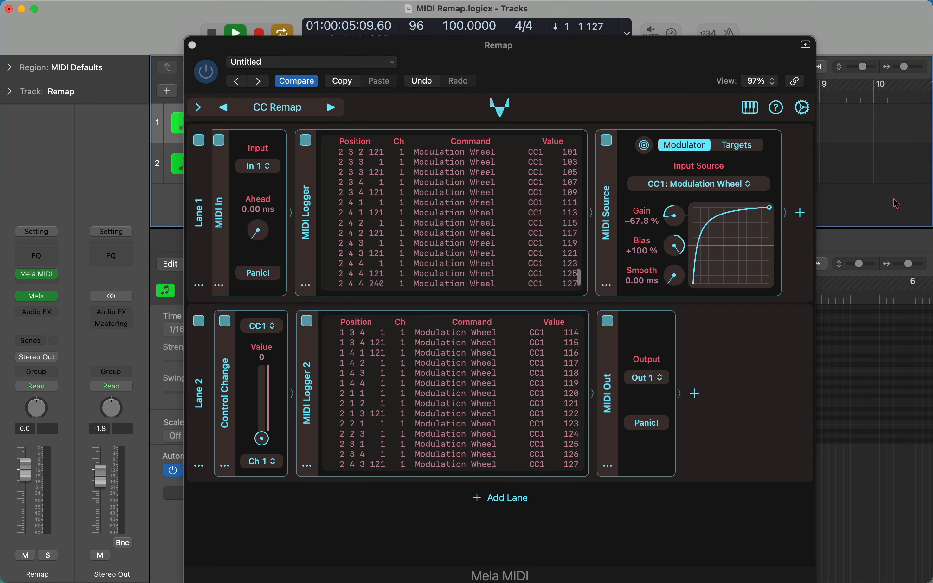
Stop playback and reshape the MIDI Source response curve to a gain of about −54.0 % and a bias of about +75.9 %
key("space")
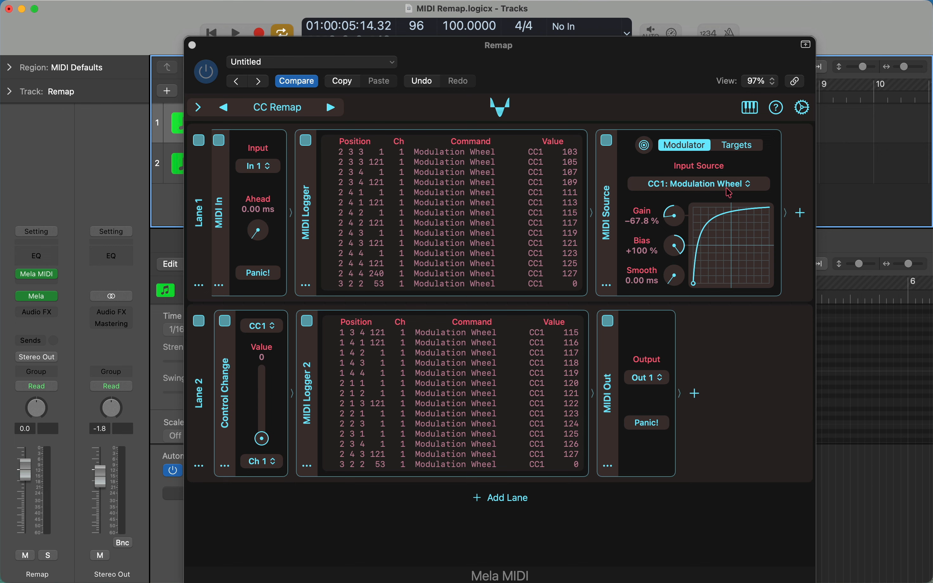
left_click(713, 229)
left_click_drag(713, 229, 684, 166)
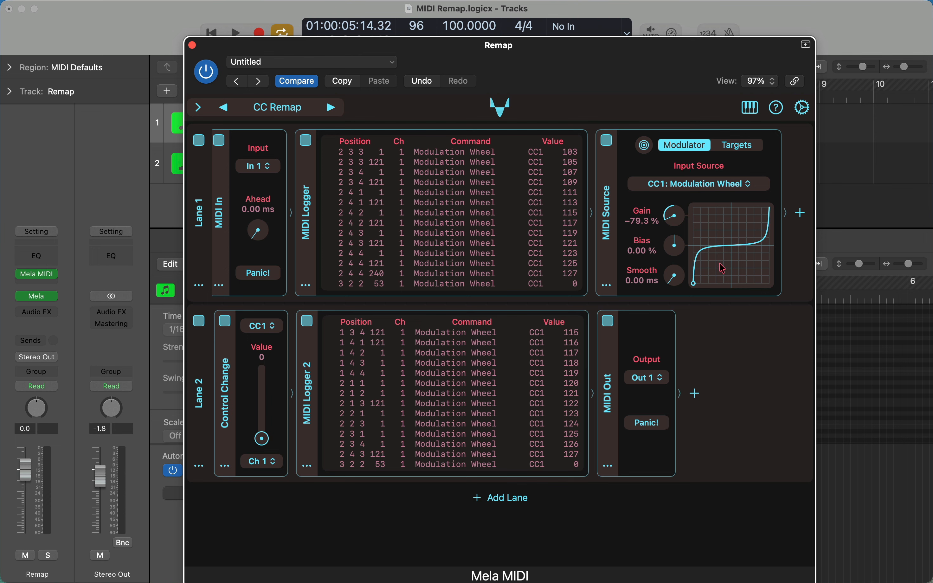
left_click_drag(672, 220, 671, 198)
left_click_drag(672, 247, 668, 225)
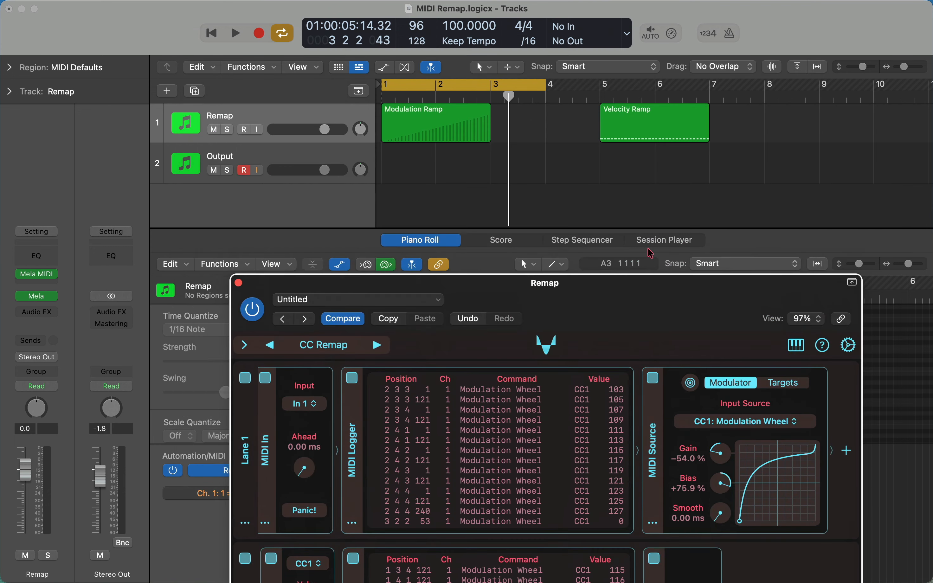
Record the remapped modulation data onto the Output track from bar 1, close the plug-in window, and stop recording
key("Return")
key("Down")
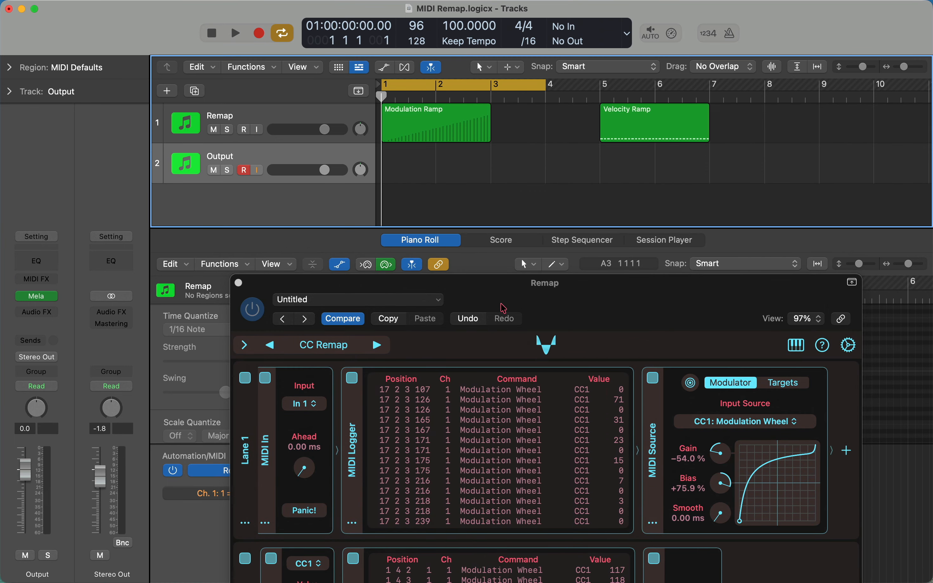
left_click_drag(515, 292, 754, 379)
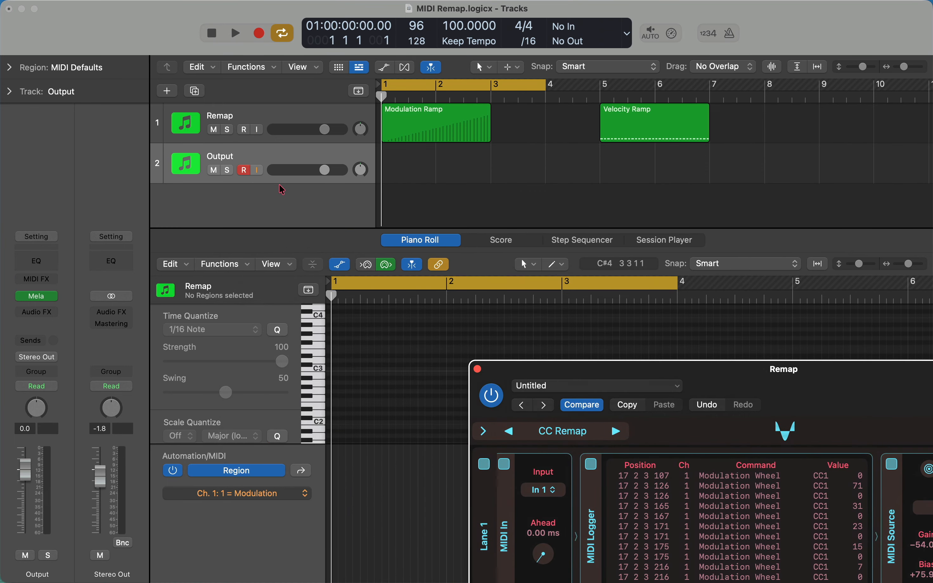
left_click(244, 170)
left_click(258, 37)
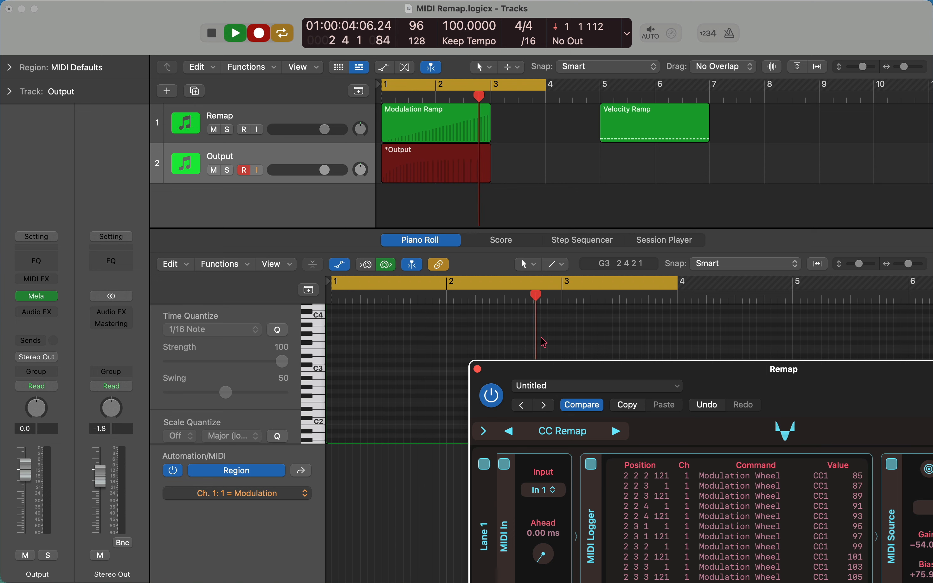
left_click(606, 172)
left_click(480, 369)
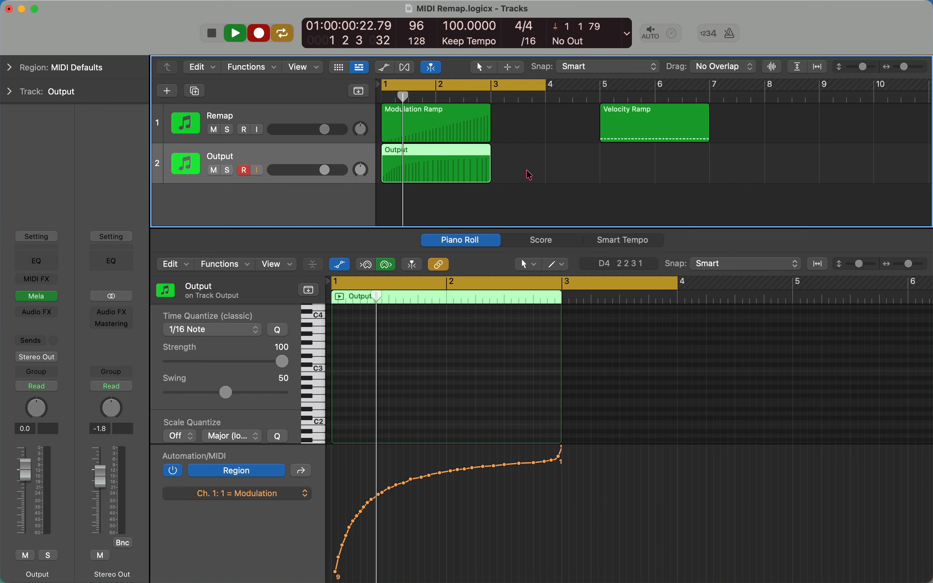
key("space")
Select the recorded Output region and display its Modulation data in the Piano Roll's automation area
left_click(468, 158)
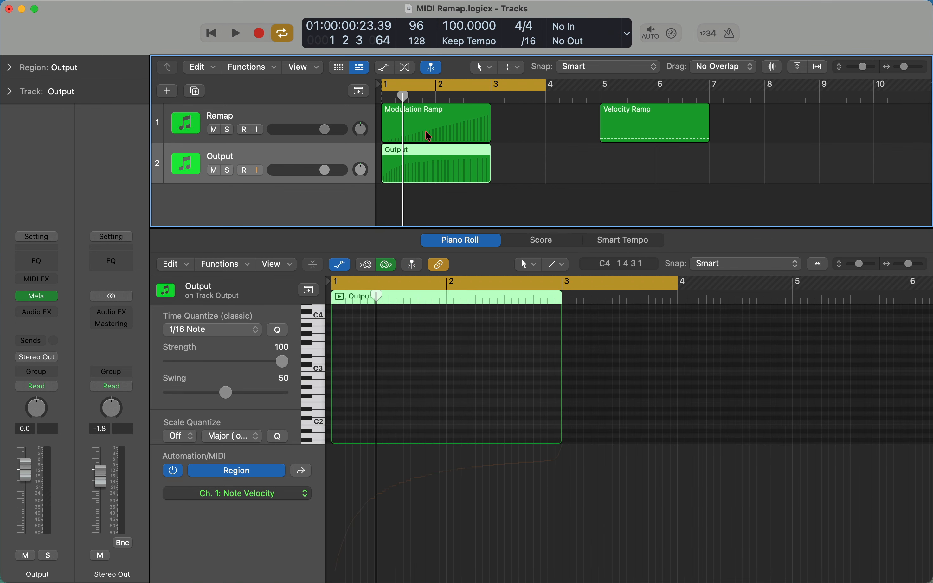
left_click(259, 493)
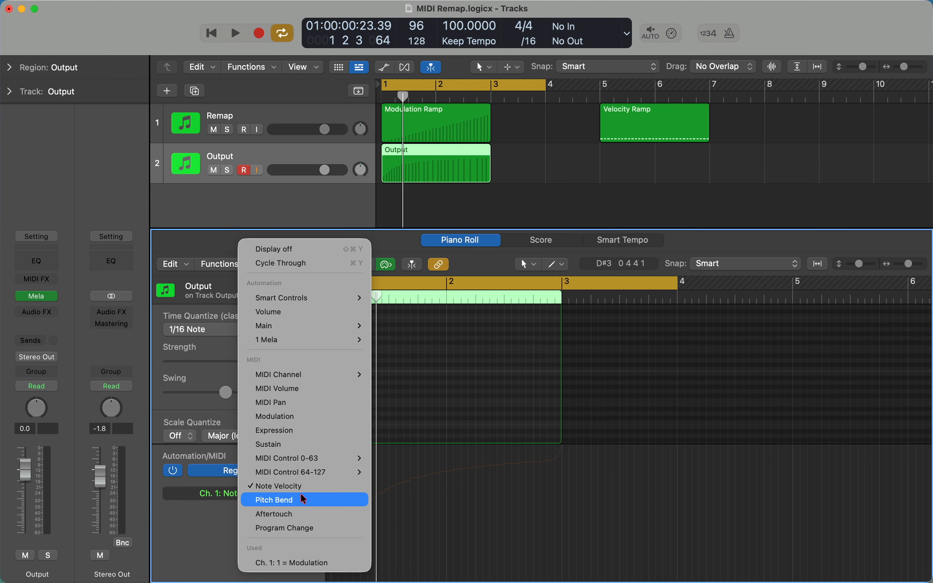
left_click(312, 416)
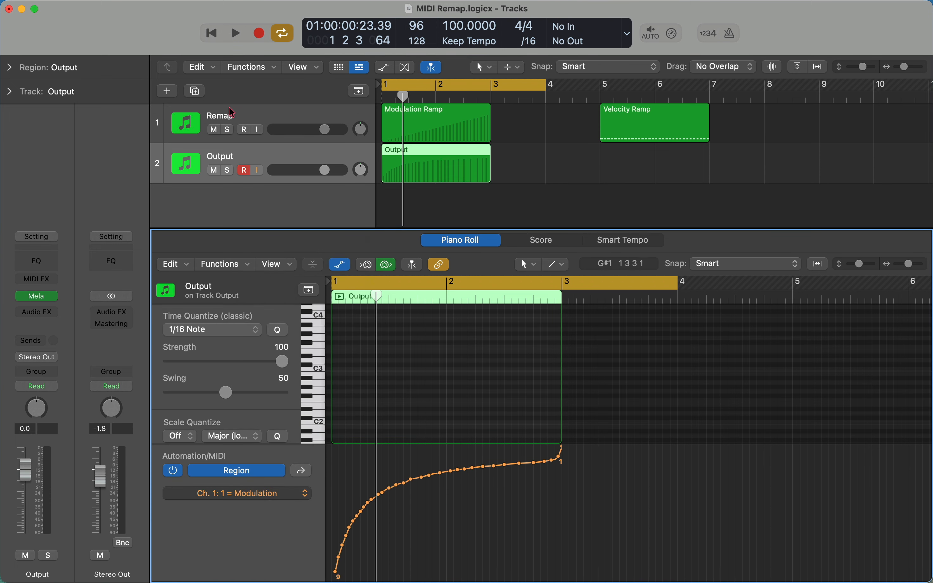
Compare the Modulation Ramp region's curve with the Output region's recorded curve, reopening the Remap track's Mela MIDI plug-in alongside
left_click(223, 123)
left_click(39, 274)
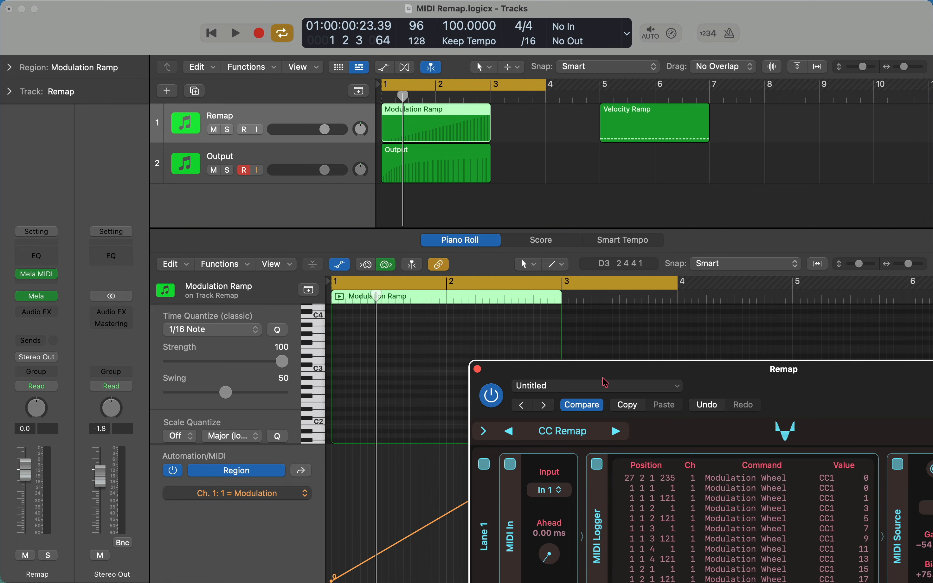
left_click_drag(562, 376, 310, 121)
left_click_drag(594, 122, 874, 196)
left_click(191, 169)
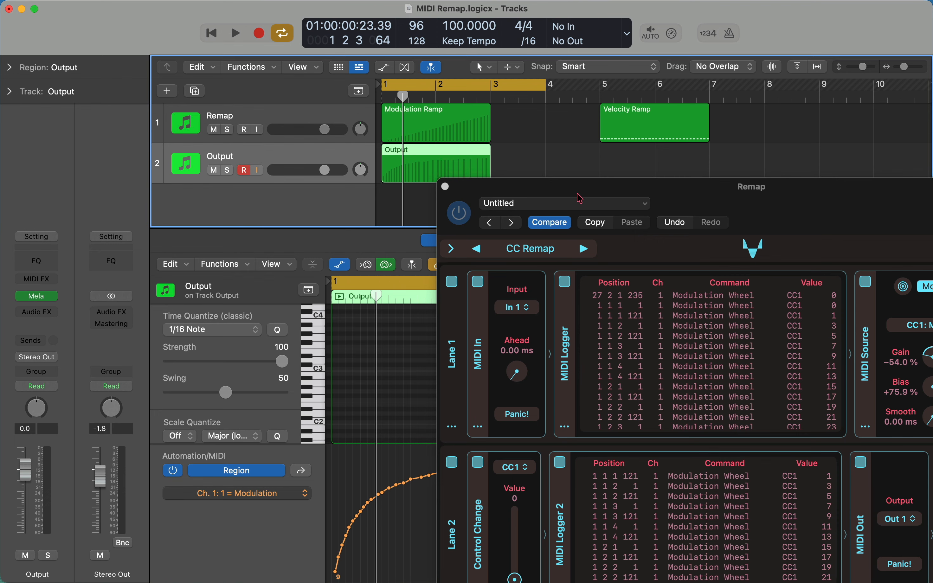
Look through the controller numbers available in the Control Change module, keeping CC1: Modulation Wheel
left_click_drag(570, 191, 342, 39)
left_click(287, 318)
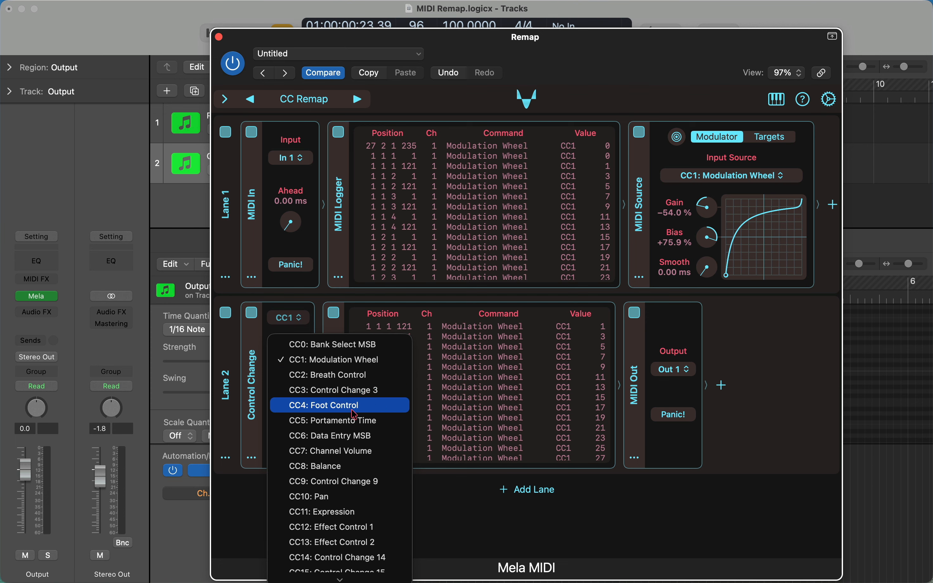
left_click(454, 505)
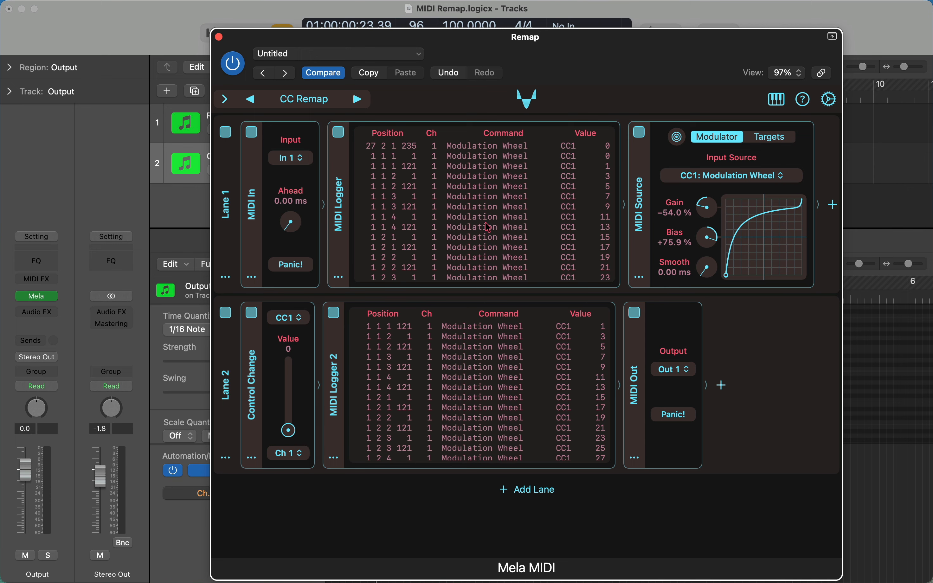
left_click(289, 317)
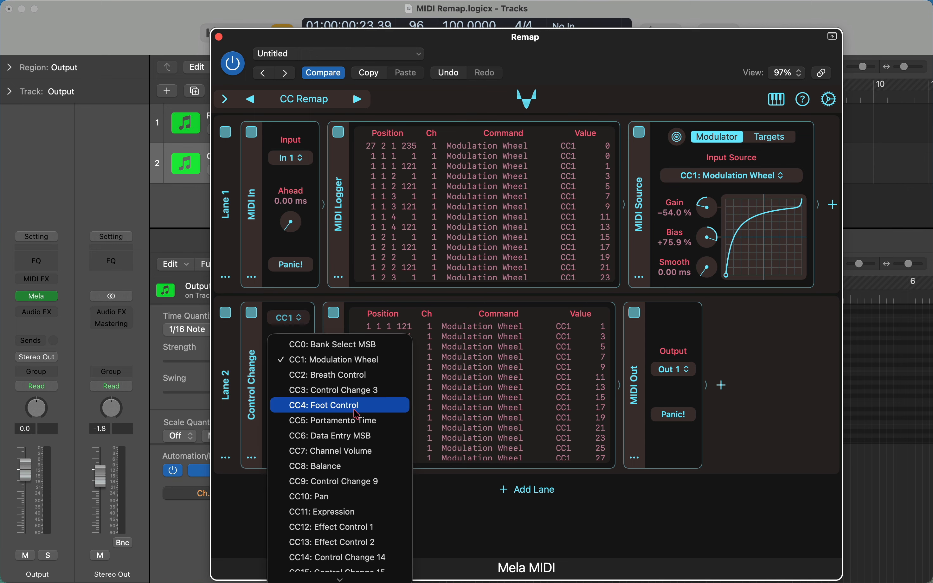
left_click(485, 534)
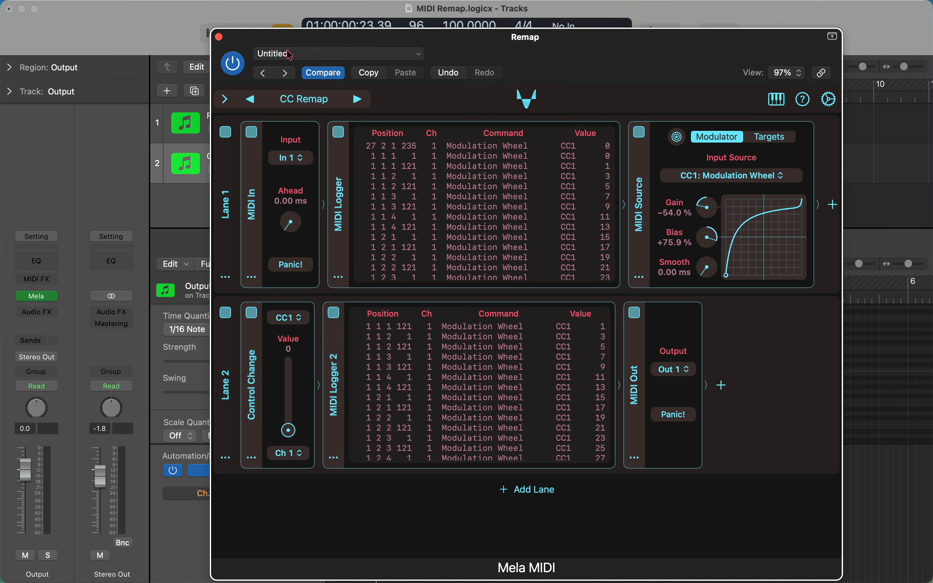
Close the Mela MIDI window, delete the recorded Output region, and select the Remap track
left_click(219, 37)
key("Delete")
left_click(333, 118)
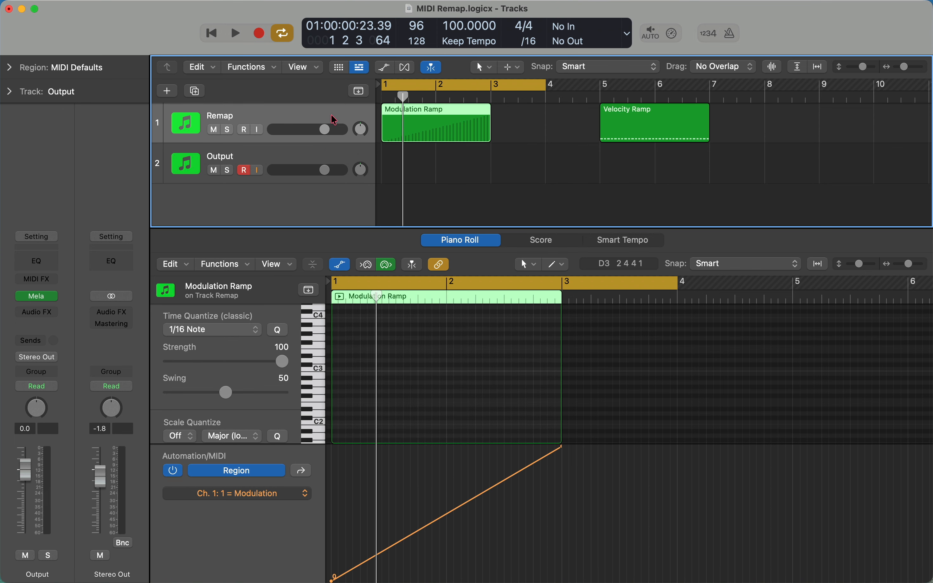
Replace the Modulation Ramp region at bar 1 with the Velocity Ramp region and display its Note Velocity data
left_click_drag(417, 129, 785, 130)
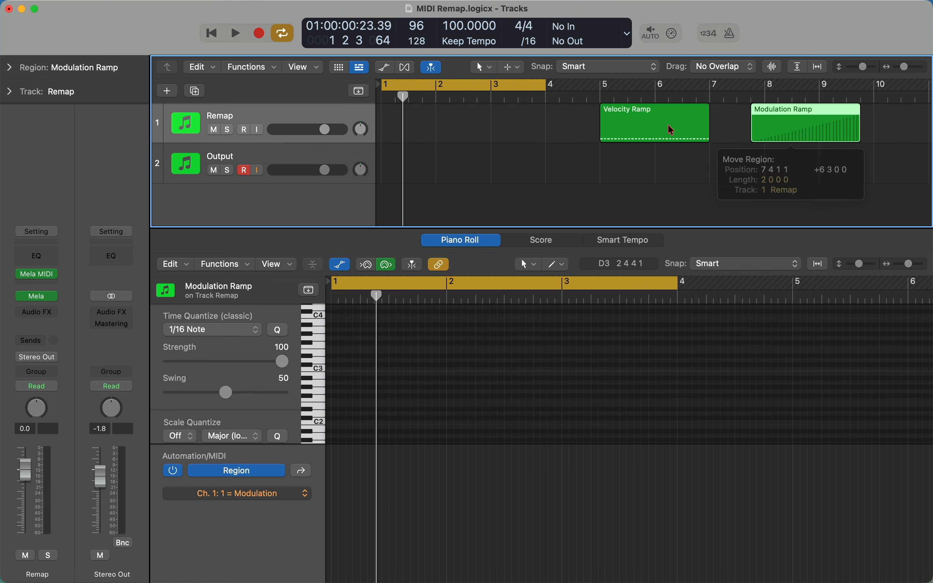
left_click_drag(668, 126, 450, 127)
left_click(237, 493)
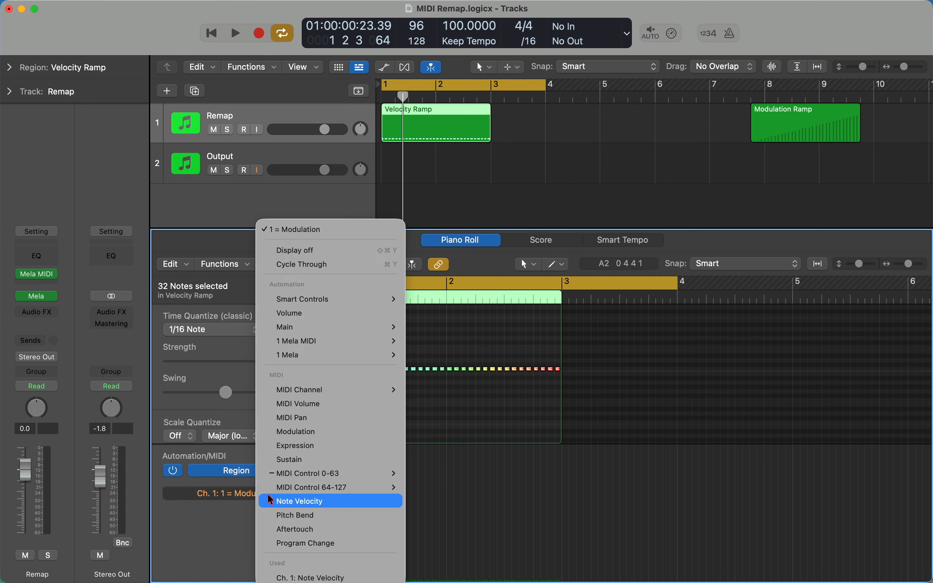
left_click(278, 500)
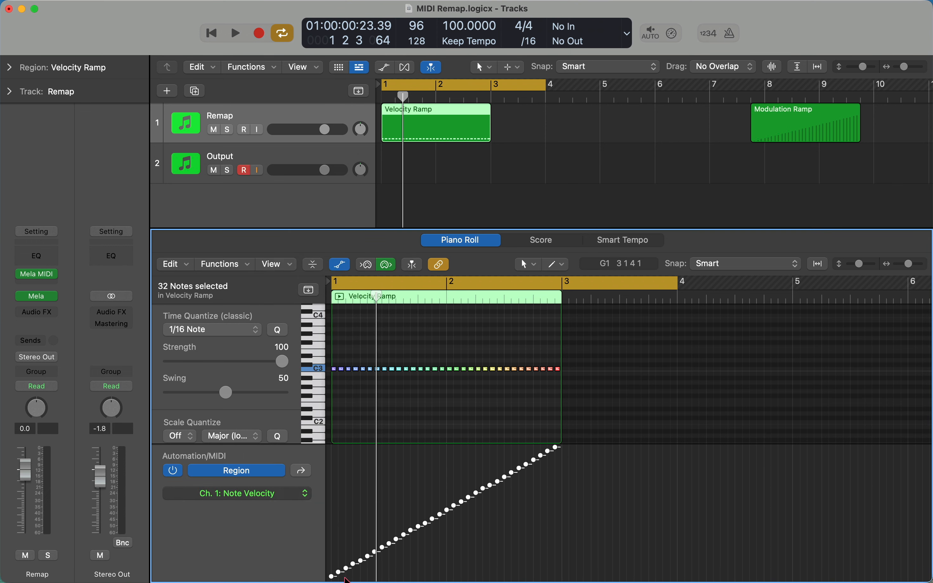
Reopen Mela MIDI on the Remap track and load the Velocity Remap preset from the Demo bank
left_click(36, 274)
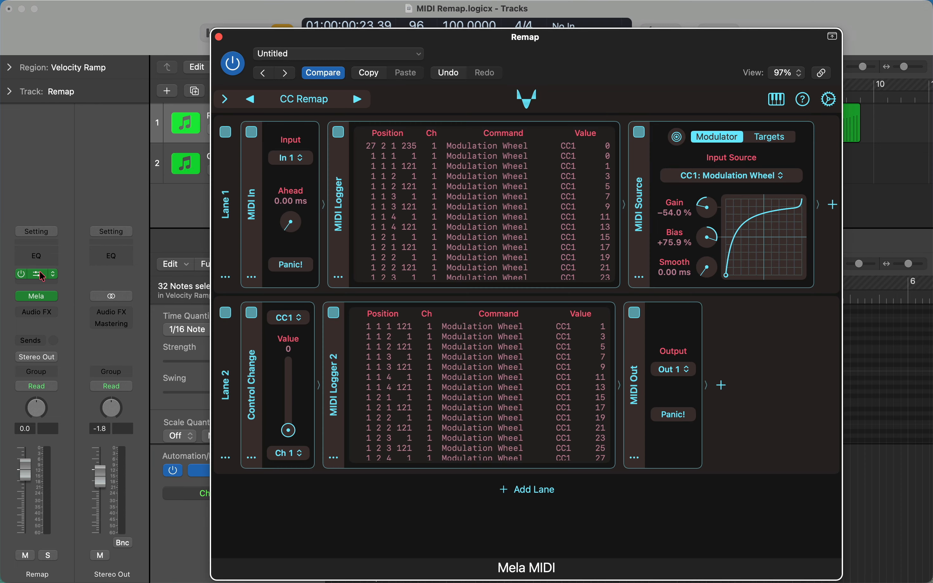
left_click(226, 100)
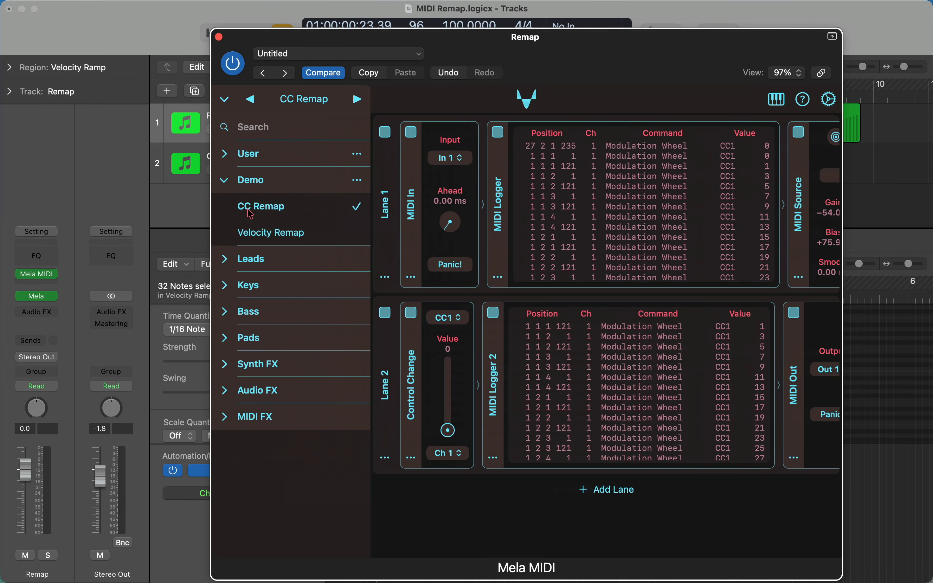
left_click(257, 233)
left_click(225, 100)
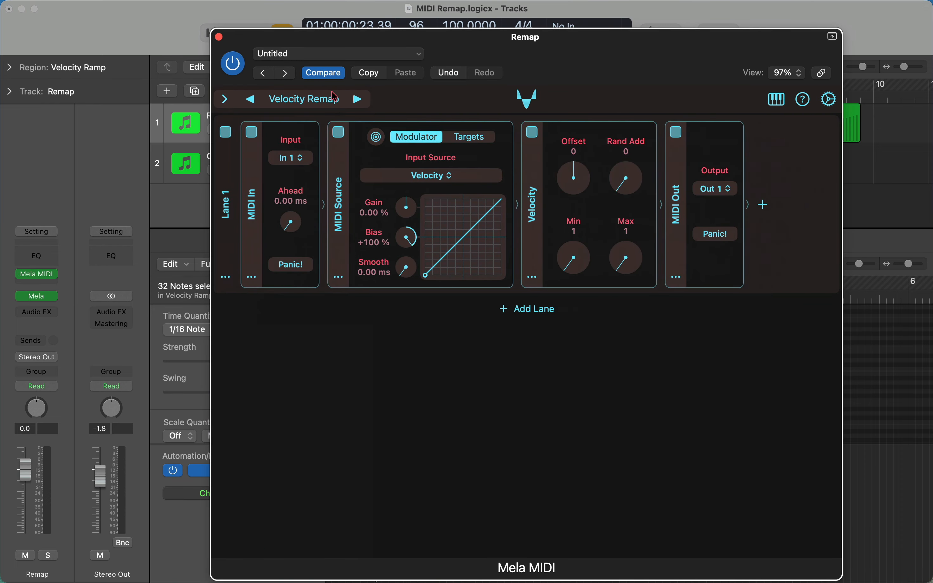
left_click_drag(603, 50, 565, 40)
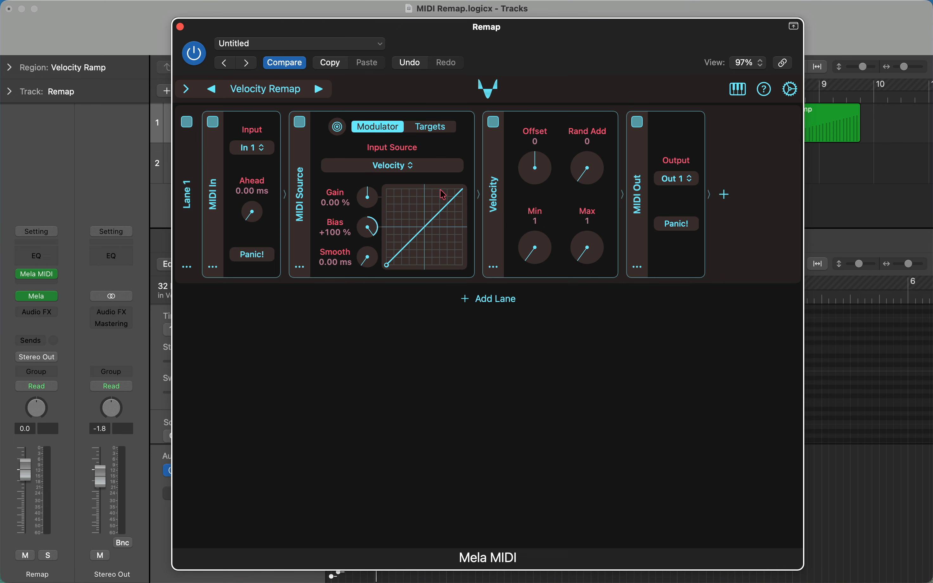
Check the MIDI Source module's modulation targets and their intensities, and return to the modulator settings
left_click(406, 172)
left_click(426, 135)
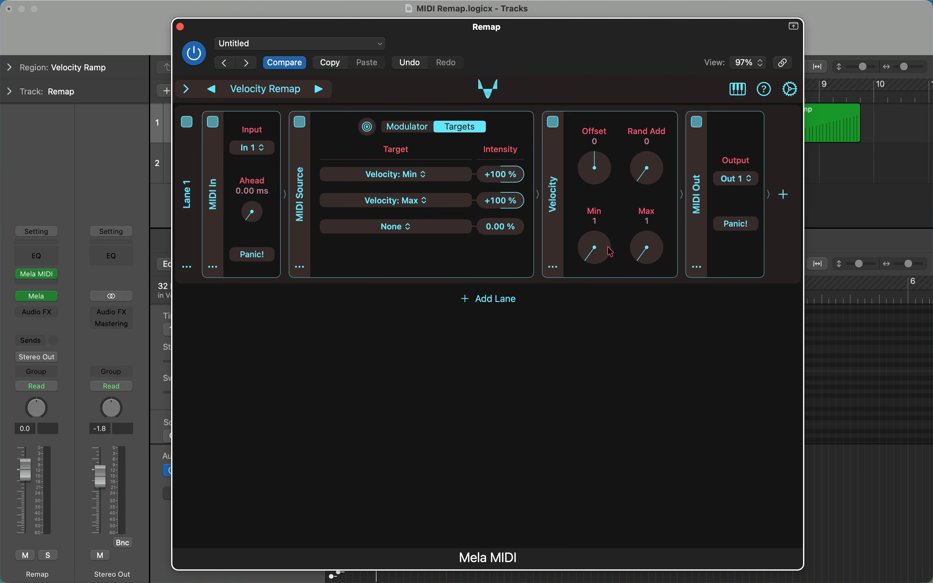
left_click(417, 128)
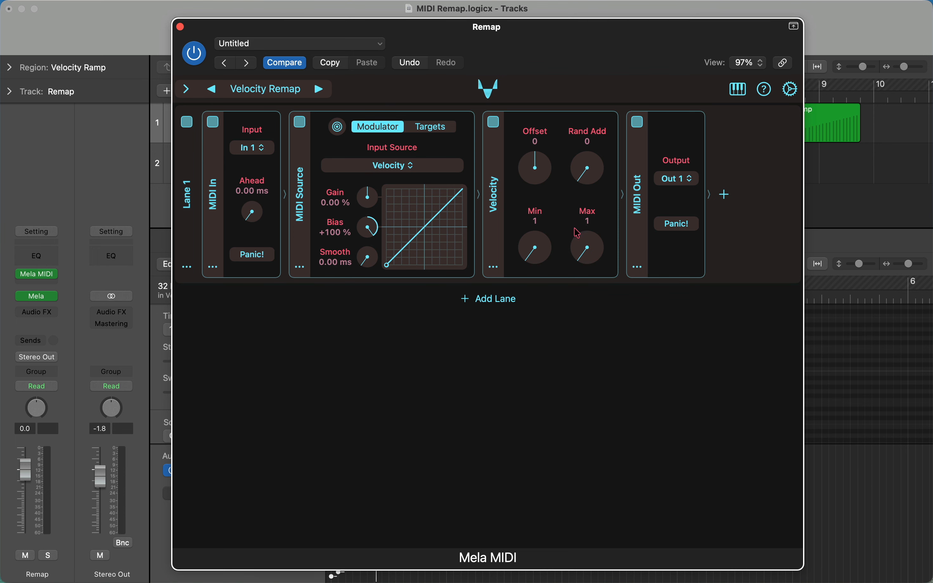
Shape the velocity response into an S-curve with a gain of about +81.3 % and a bias of about +25.5 %
left_click_drag(426, 233, 500, 291)
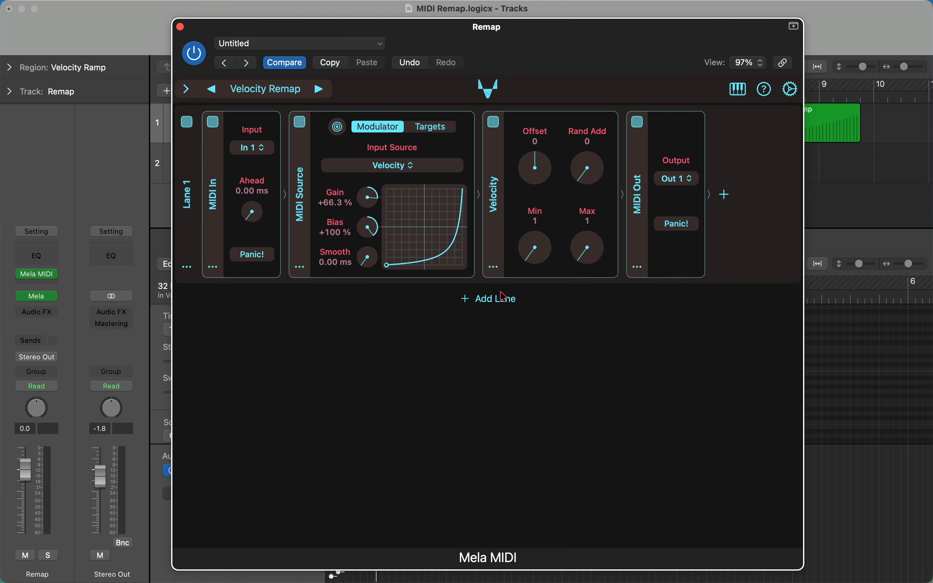
mouse_move(423, 236)
left_mouse_down()
mouse_move(457, 239)
mouse_move(428, 242)
left_mouse_up()
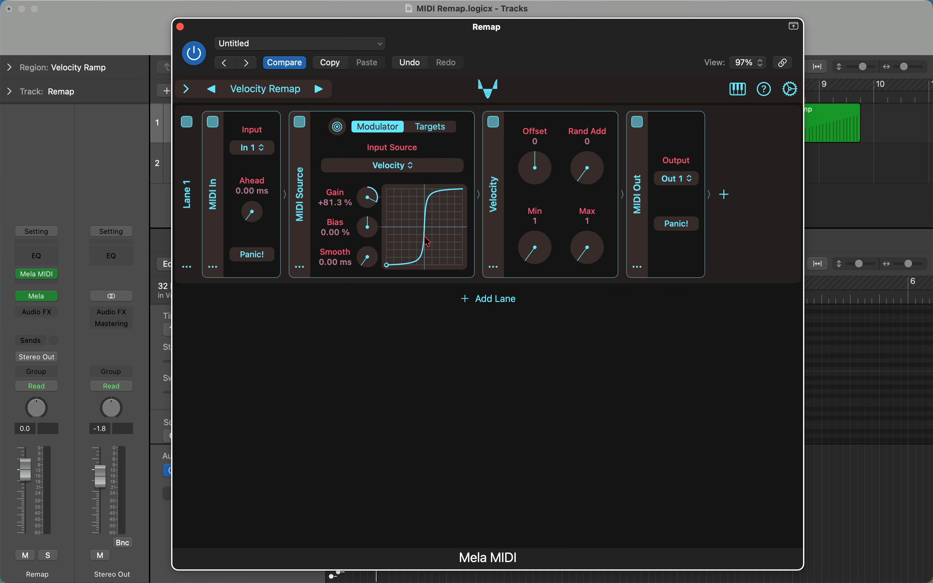
left_click_drag(370, 227, 367, 213)
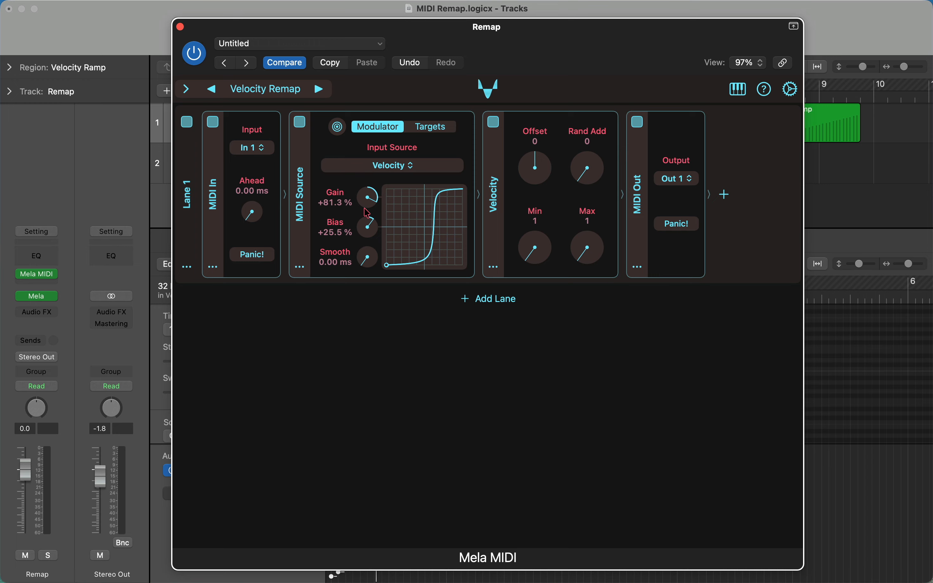
Record the remapped velocities of the Velocity Ramp onto the Output track from bar 1 to the start of bar 3
left_click_drag(498, 44, 908, 120)
left_click(339, 154)
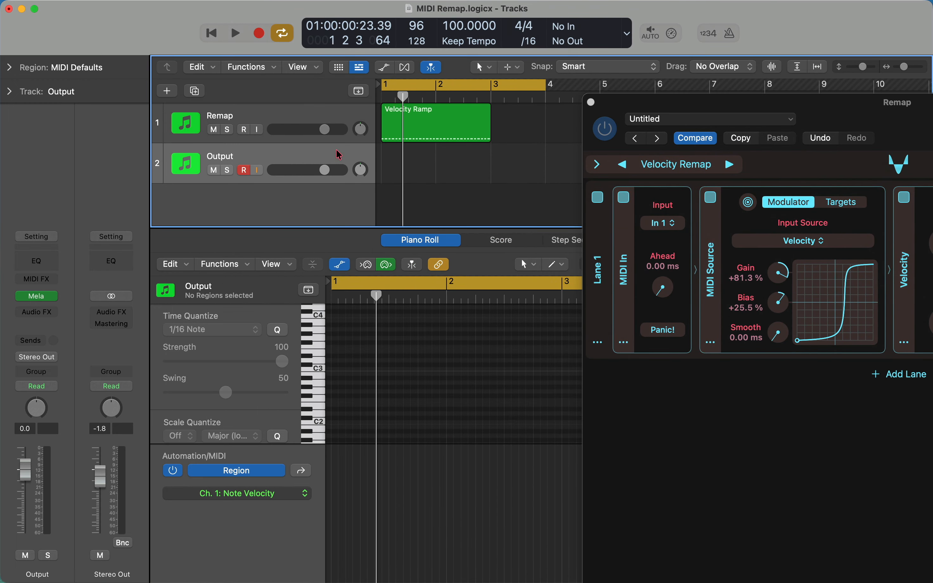
key("space")
left_click(244, 170)
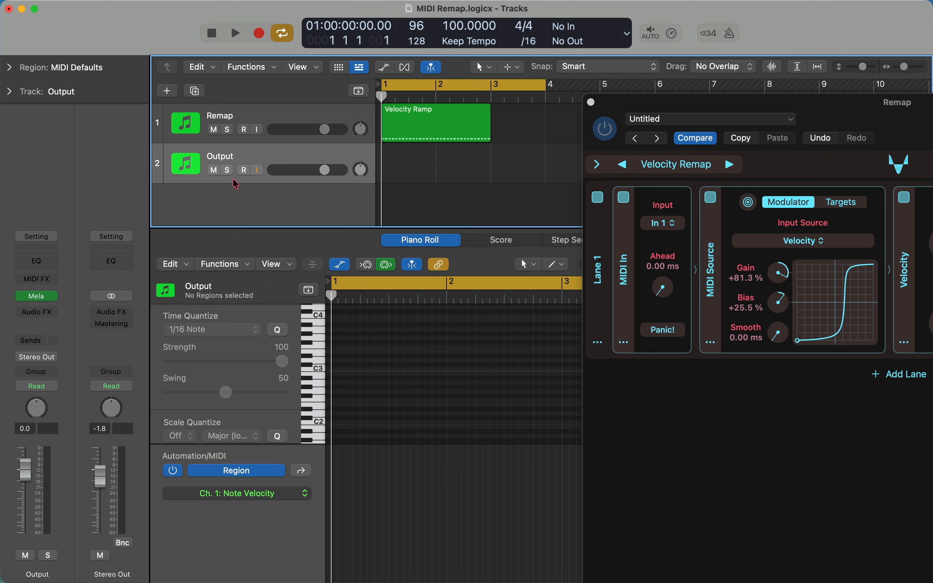
key("r")
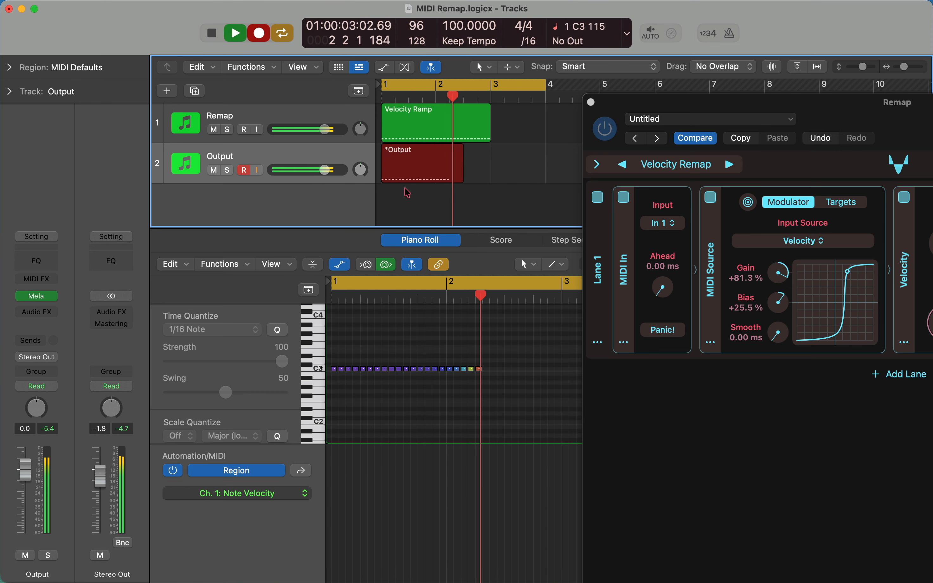
key("space")
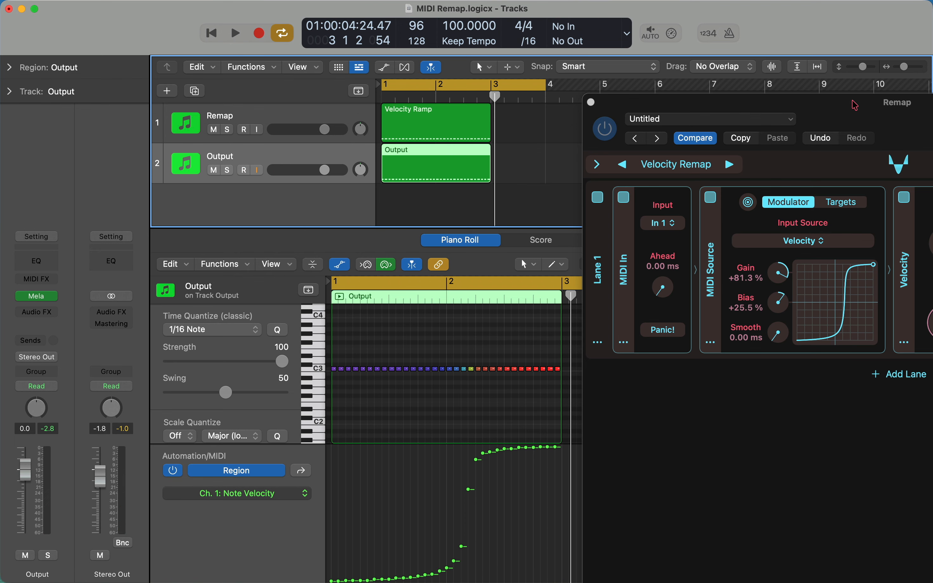
Bring the whole Mela MIDI window into view and set the Velocity module's Min and Max to 20
left_click_drag(852, 100, 480, 35)
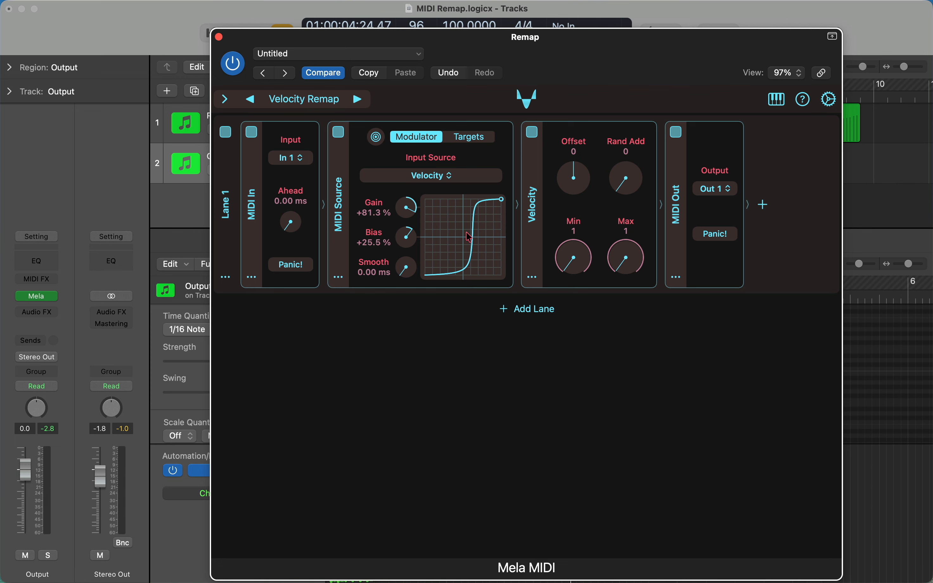
right_click(573, 229)
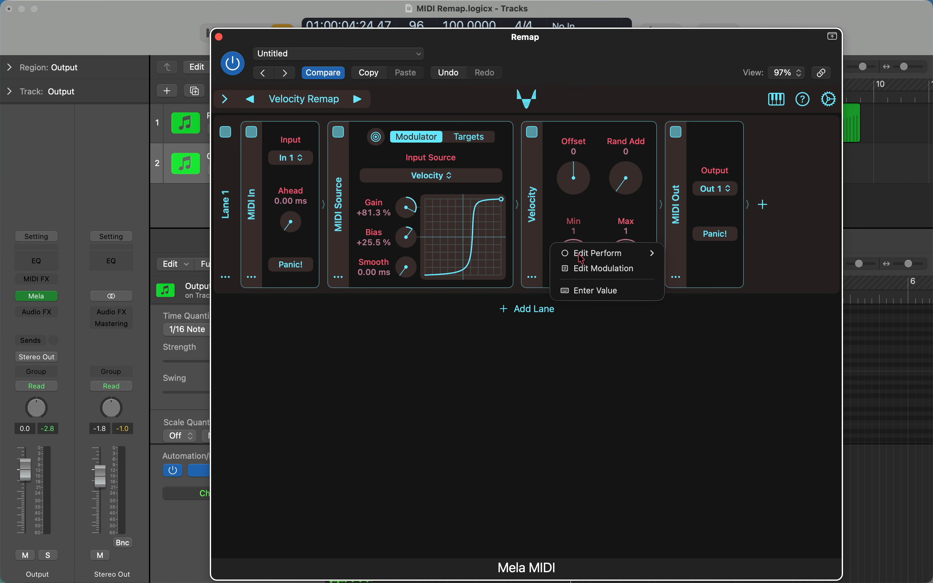
left_click(595, 291)
type("20")
key("Return")
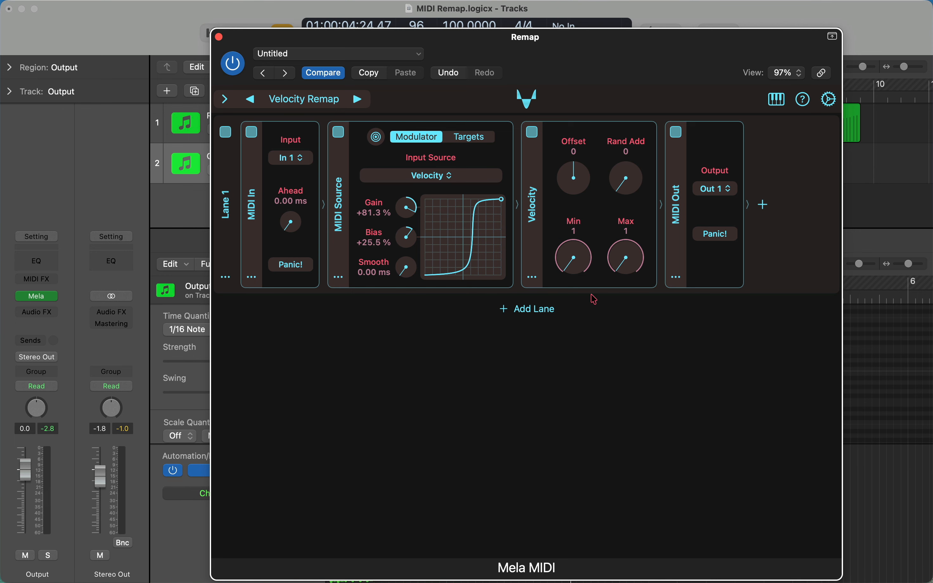
right_click(628, 230)
left_click(651, 290)
type("2")
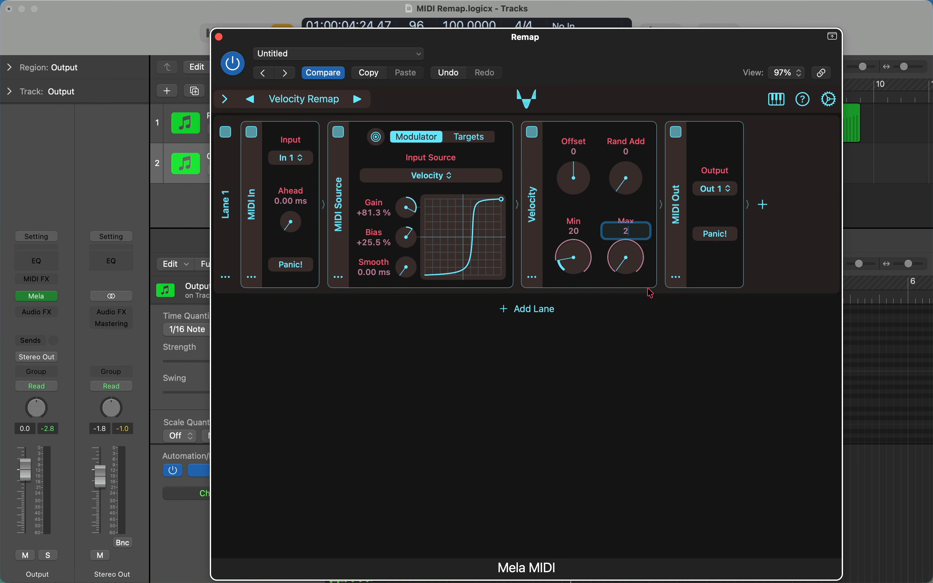
type("0")
key("Return")
Set the MIDI Source modulation intensity to 80 % for both the Velocity: Min and Velocity: Max targets
left_click(489, 141)
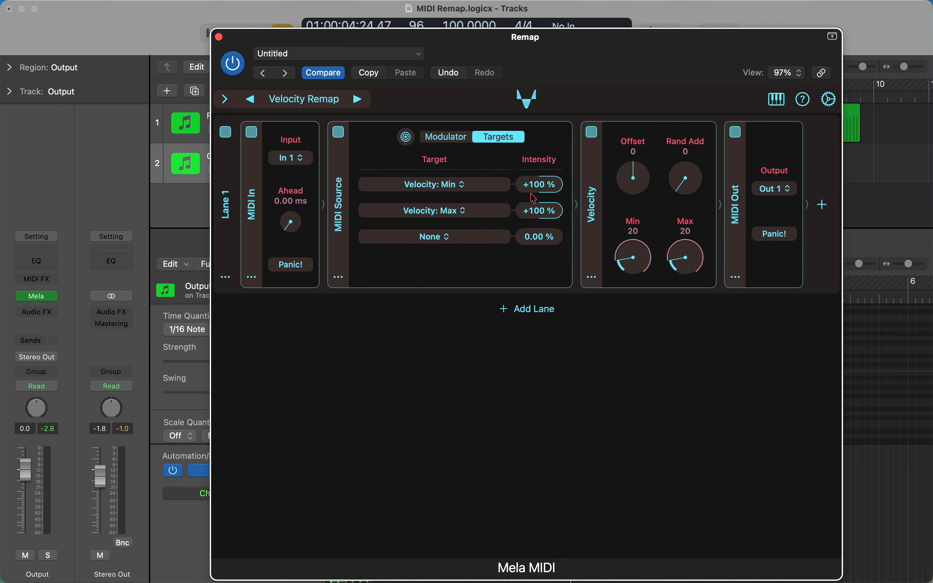
double_click(541, 184)
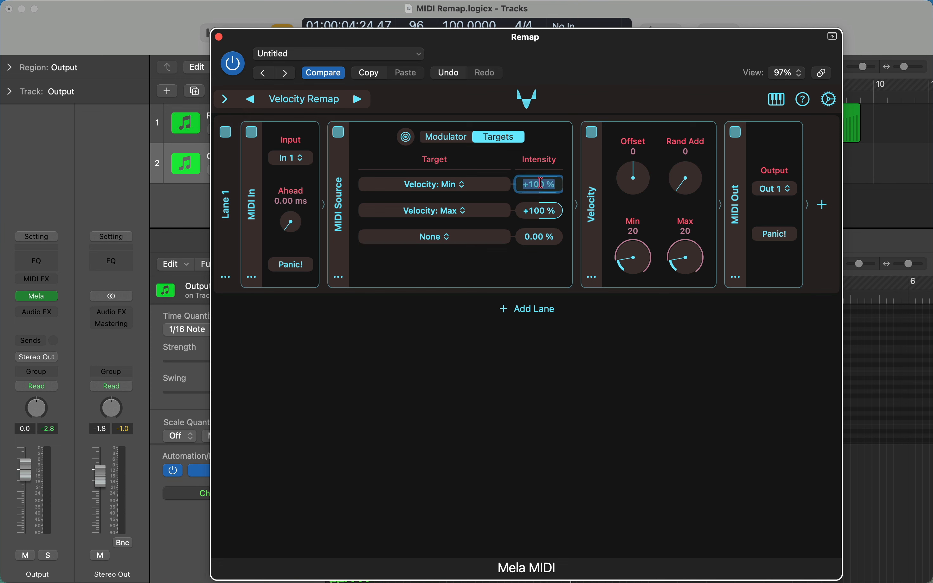
type("80")
key("Return")
double_click(547, 211)
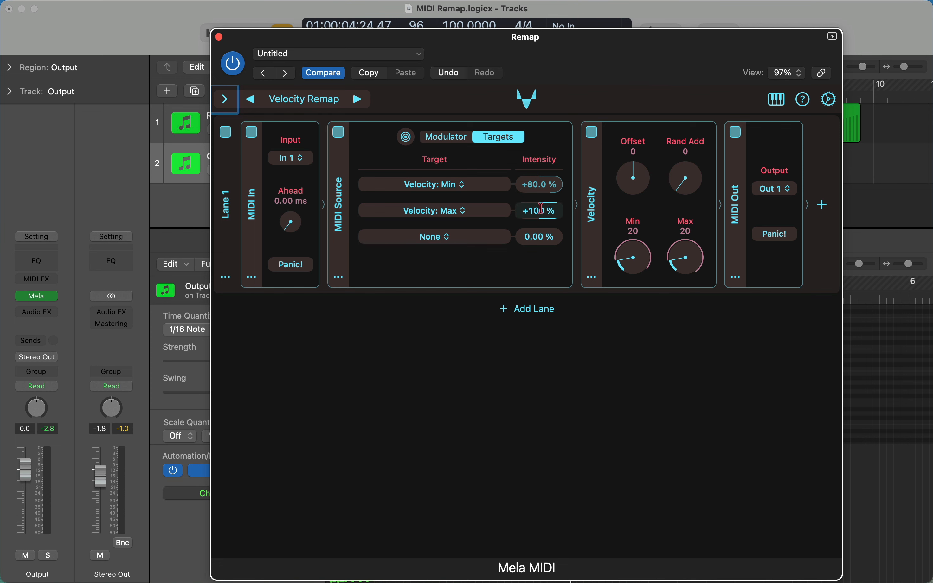
type("80")
key("Return")
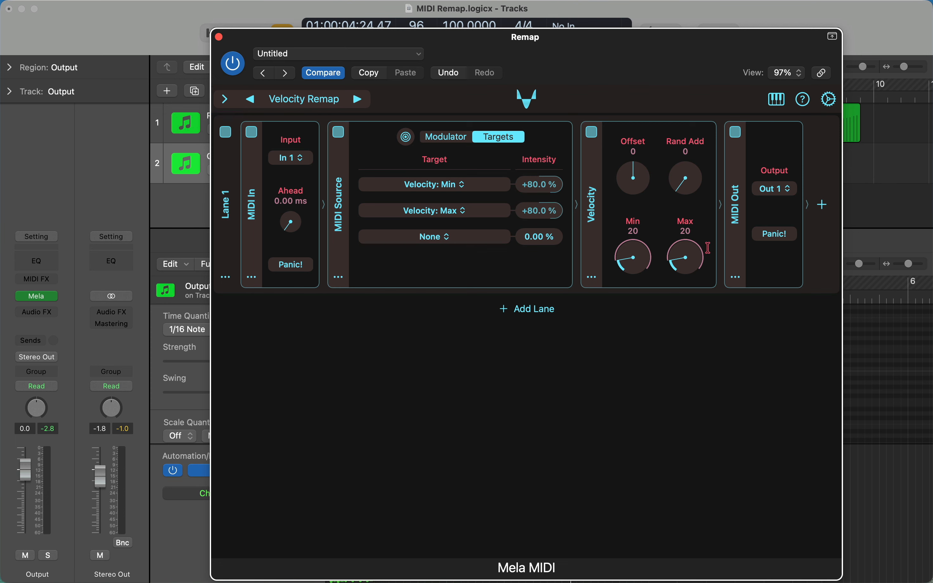
Compare the MIDI Source's modulator curve with its target intensities, and view Mela's version information
left_click(446, 138)
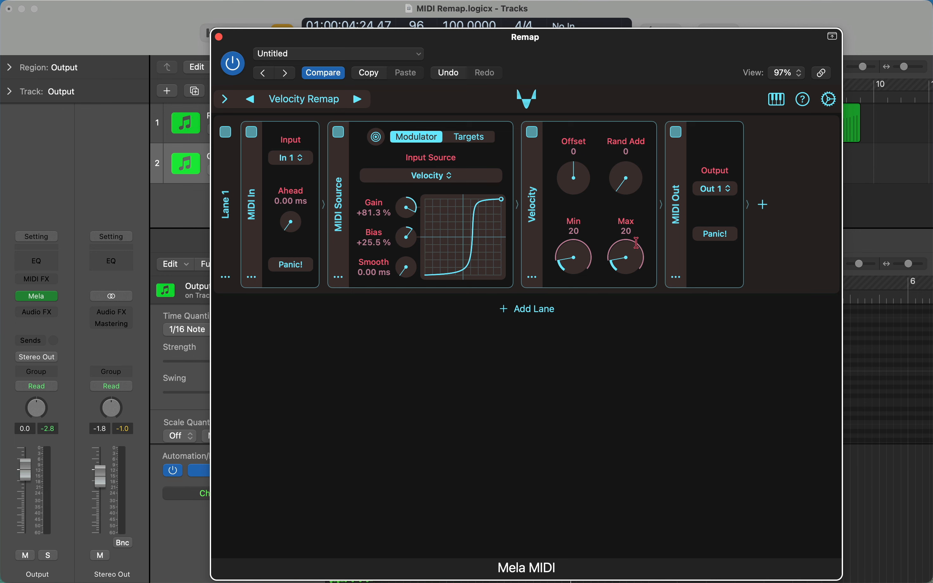
left_click(477, 137)
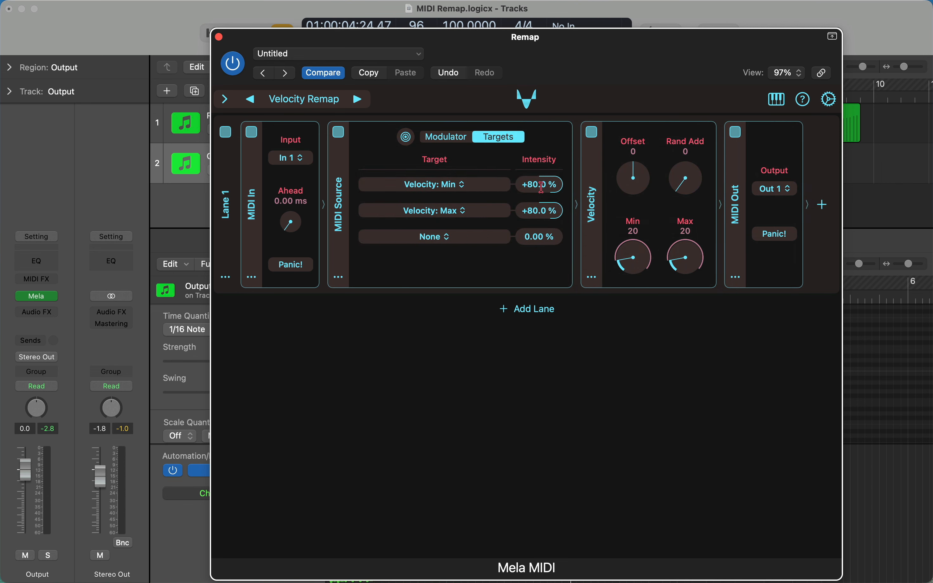
left_click(461, 141)
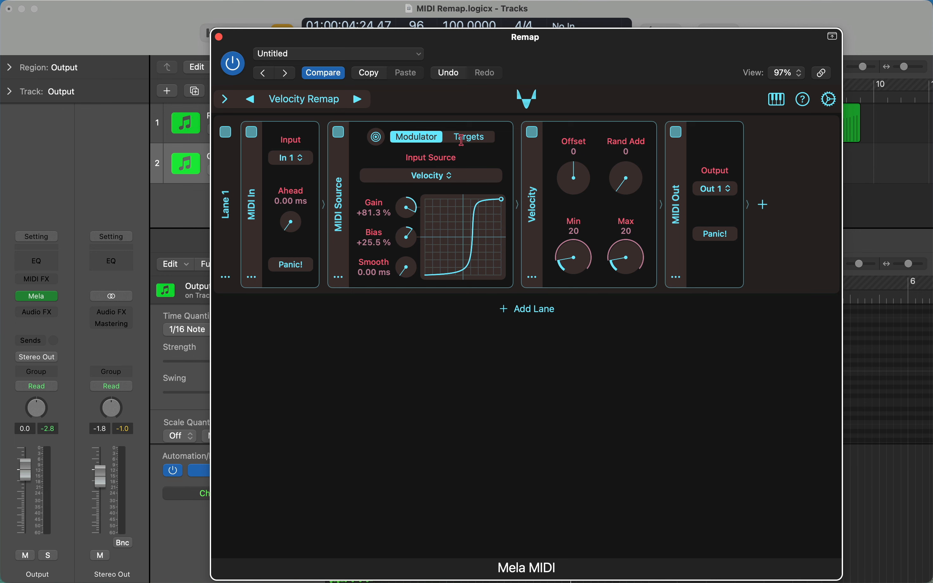
left_click(528, 110)
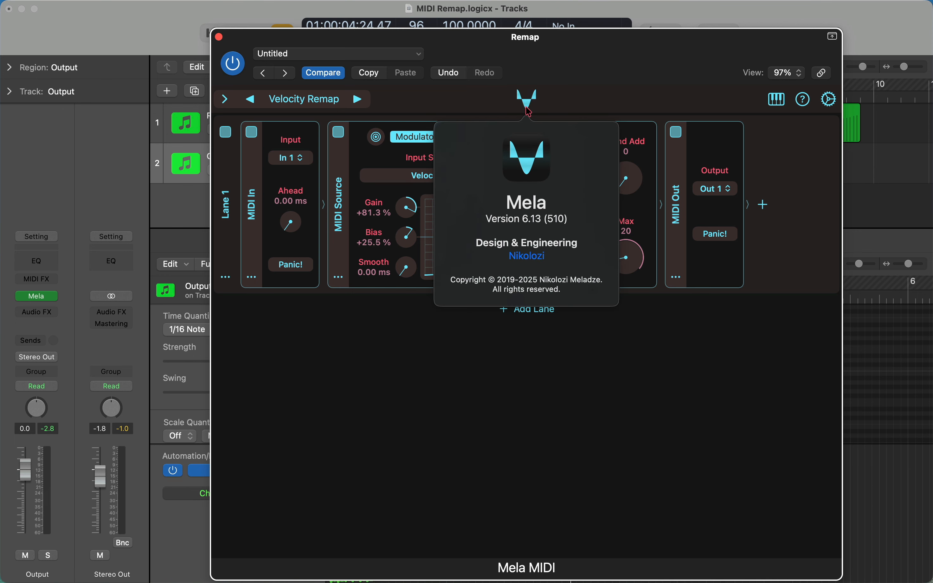